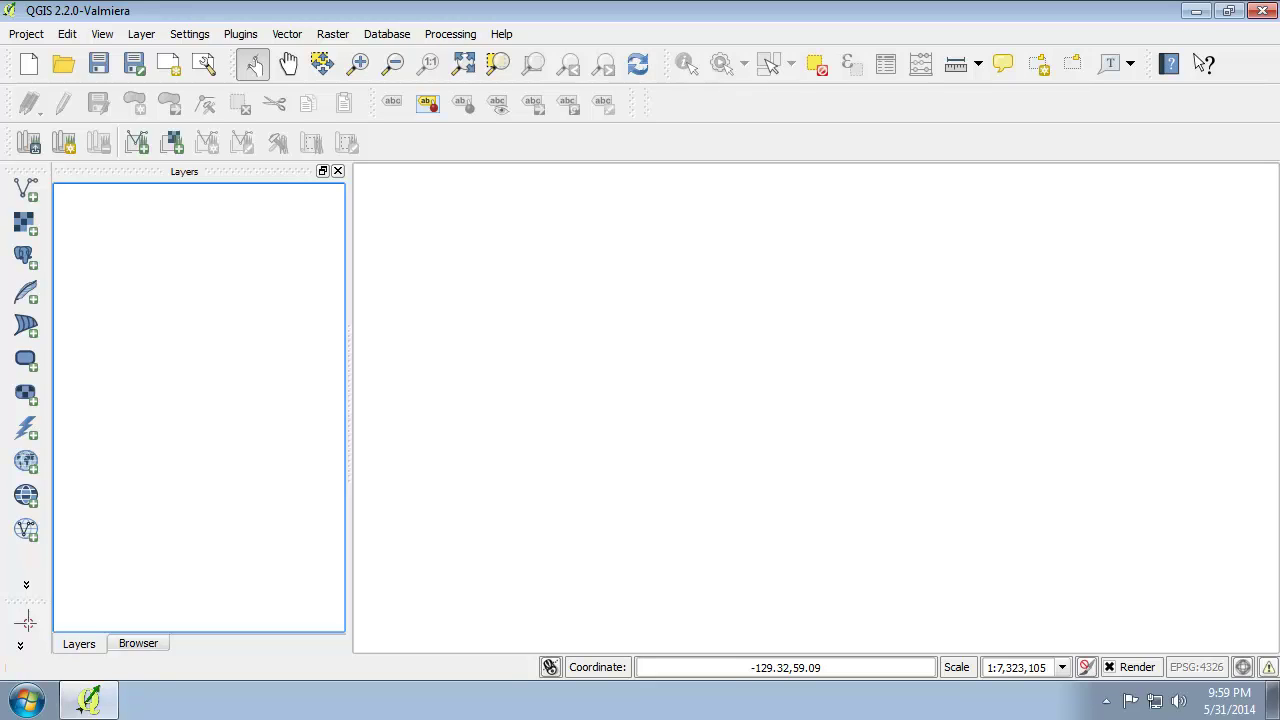
# - Open the USA States project from the GST 104 > Lab 1 folder
pyautogui.click(72, 62)
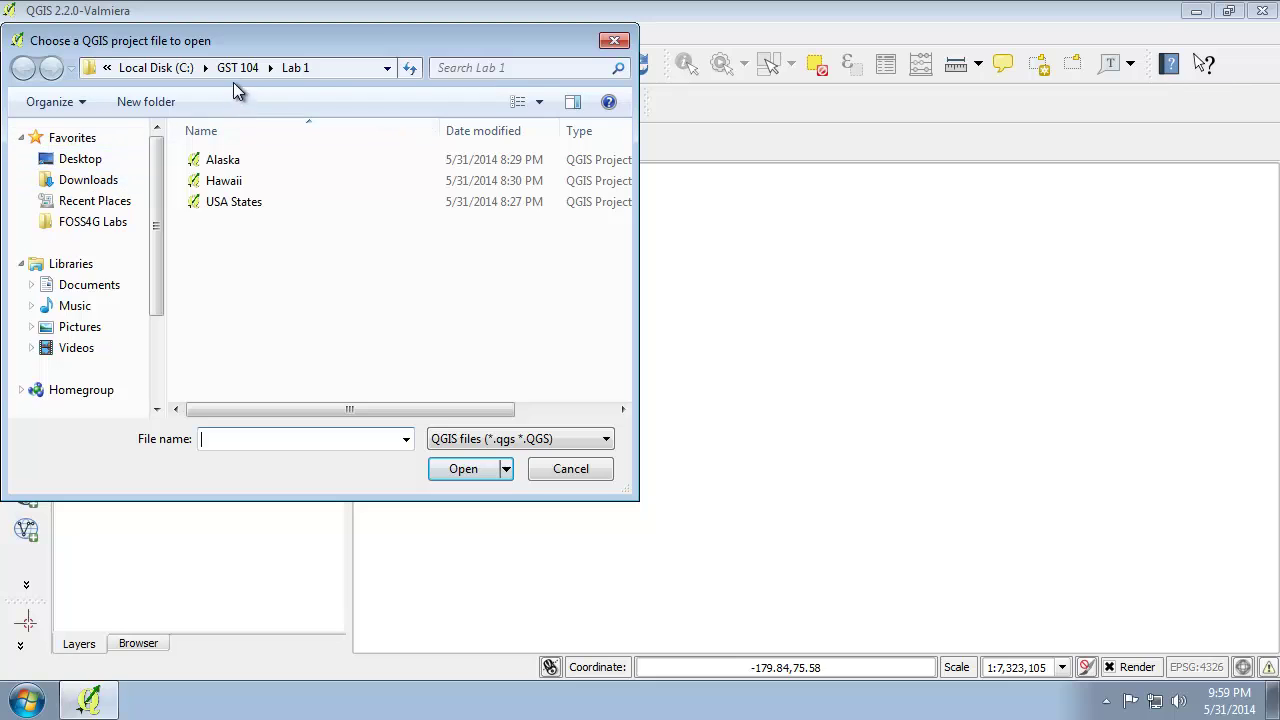
pyautogui.click(240, 202)
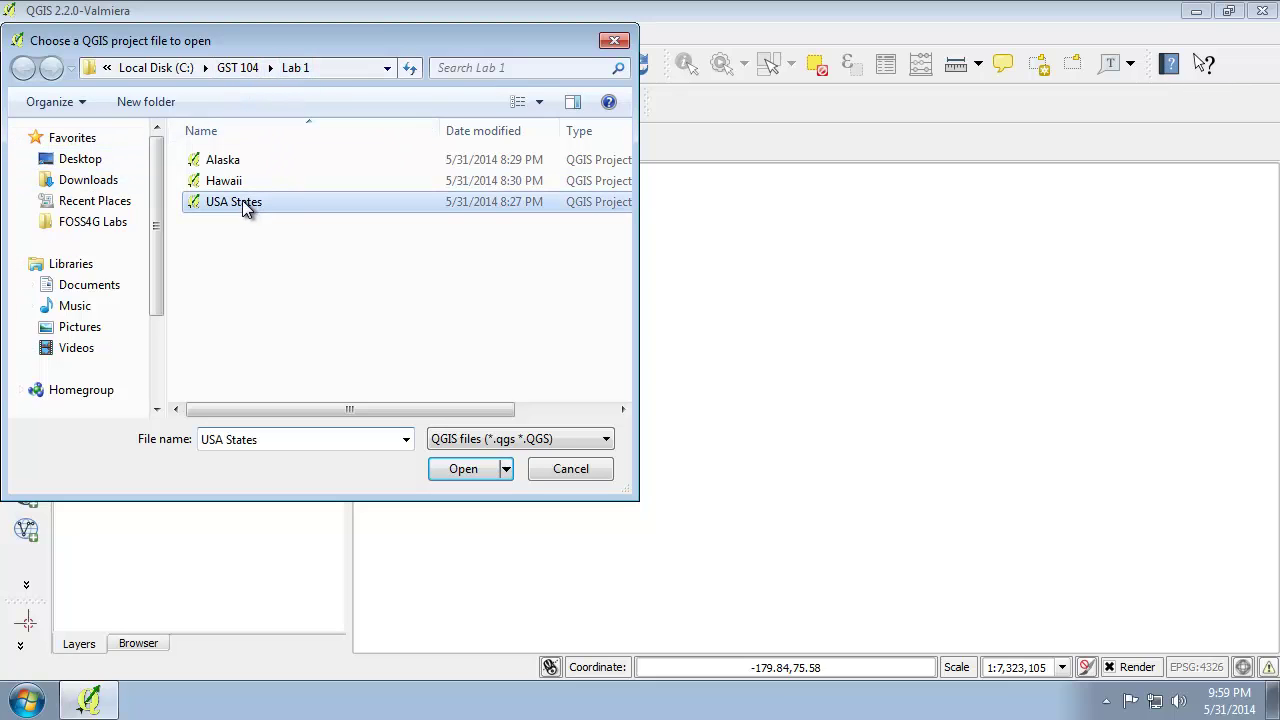
pyautogui.click(452, 474)
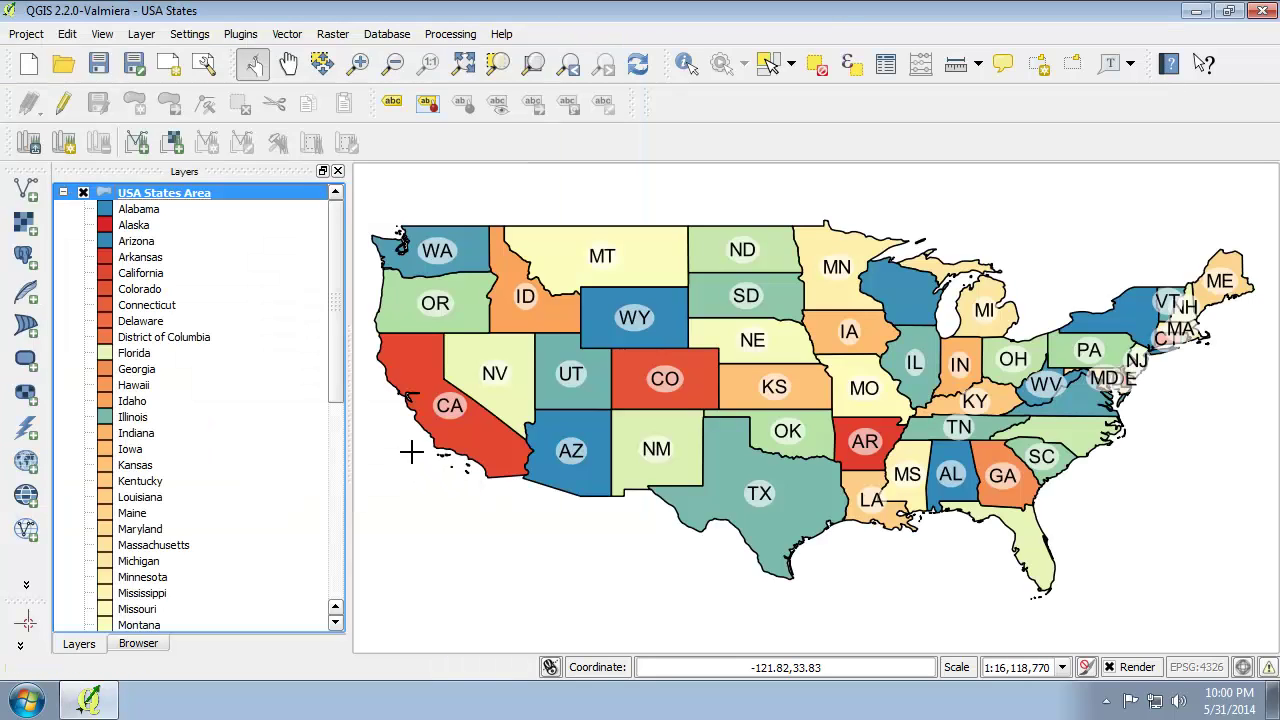
pyautogui.doubleClick(181, 195)
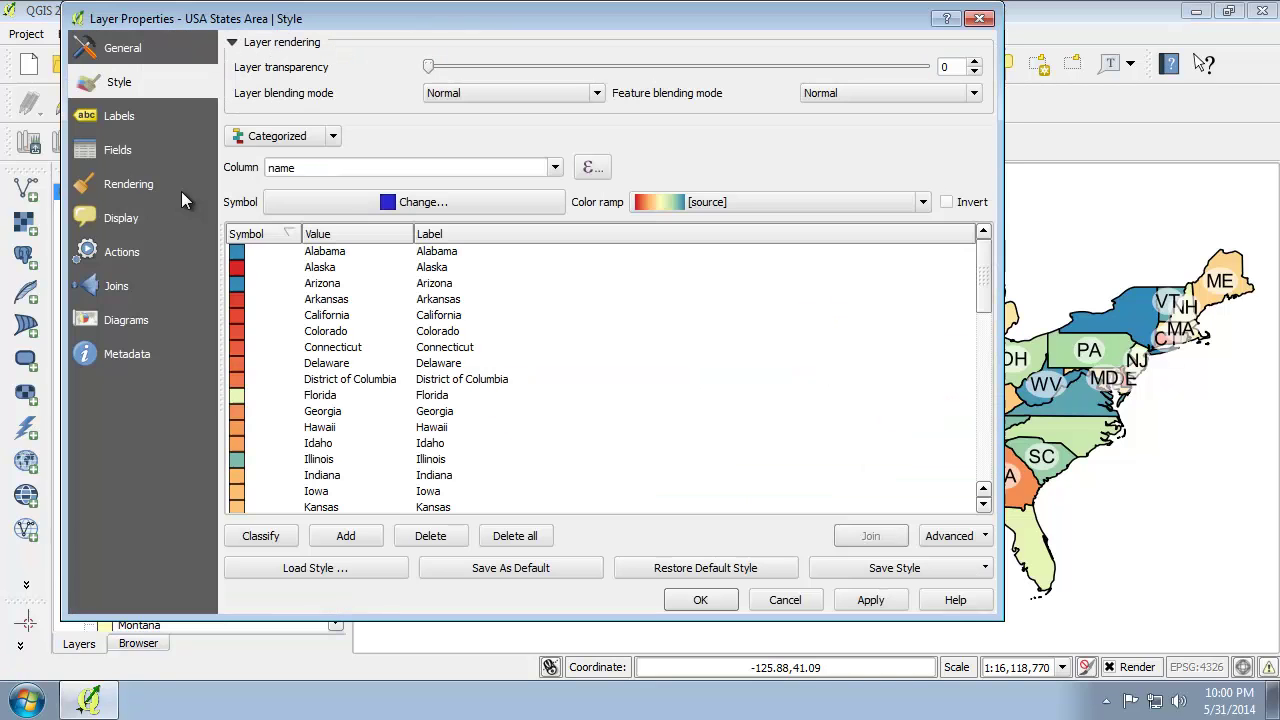
pyautogui.click(129, 55)
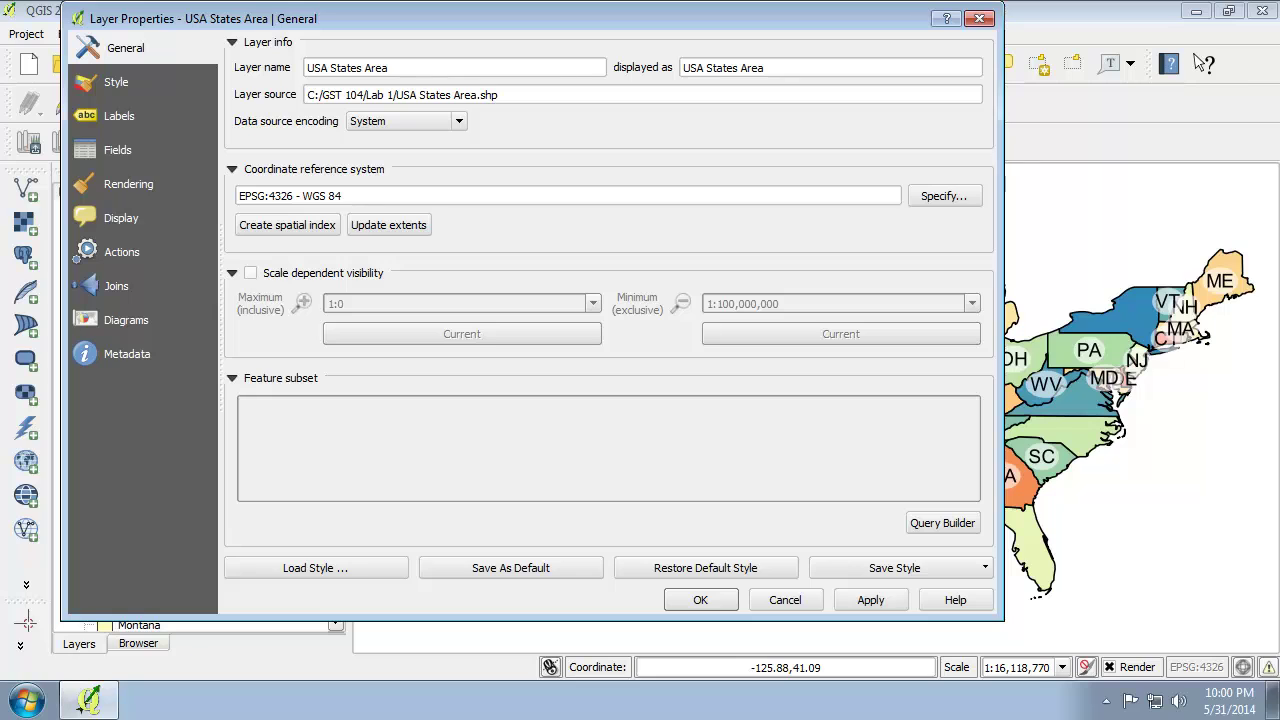
pyautogui.click(690, 602)
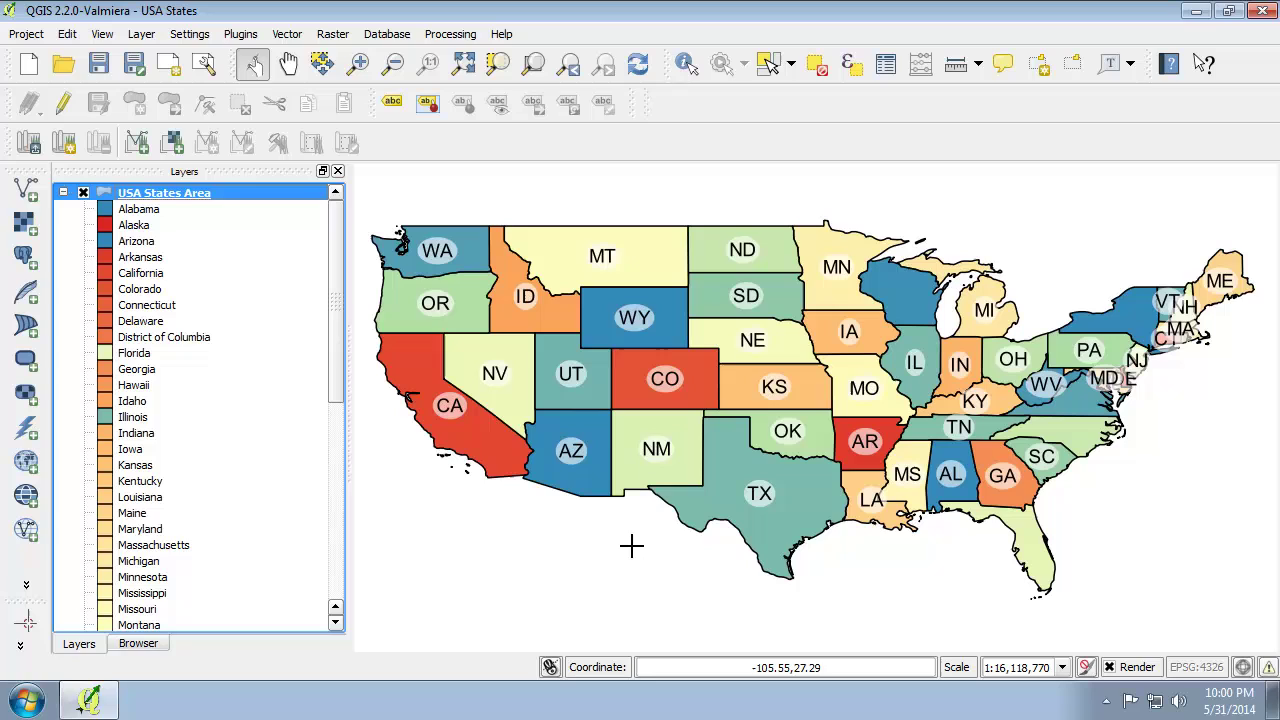
# - Start a Save As of USA States Area to Lab 1 as 'USA States Area - Albers Equal Area Conic.shp'
pyautogui.rightClick(166, 196)
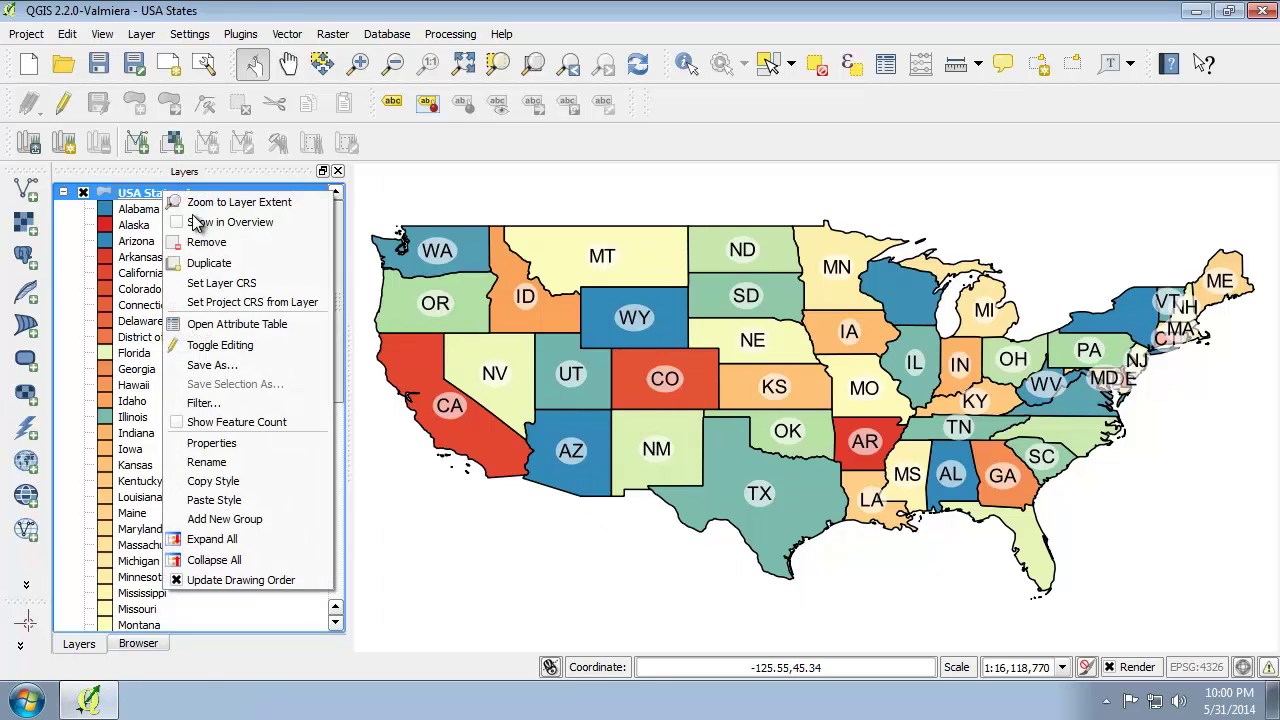
pyautogui.click(257, 368)
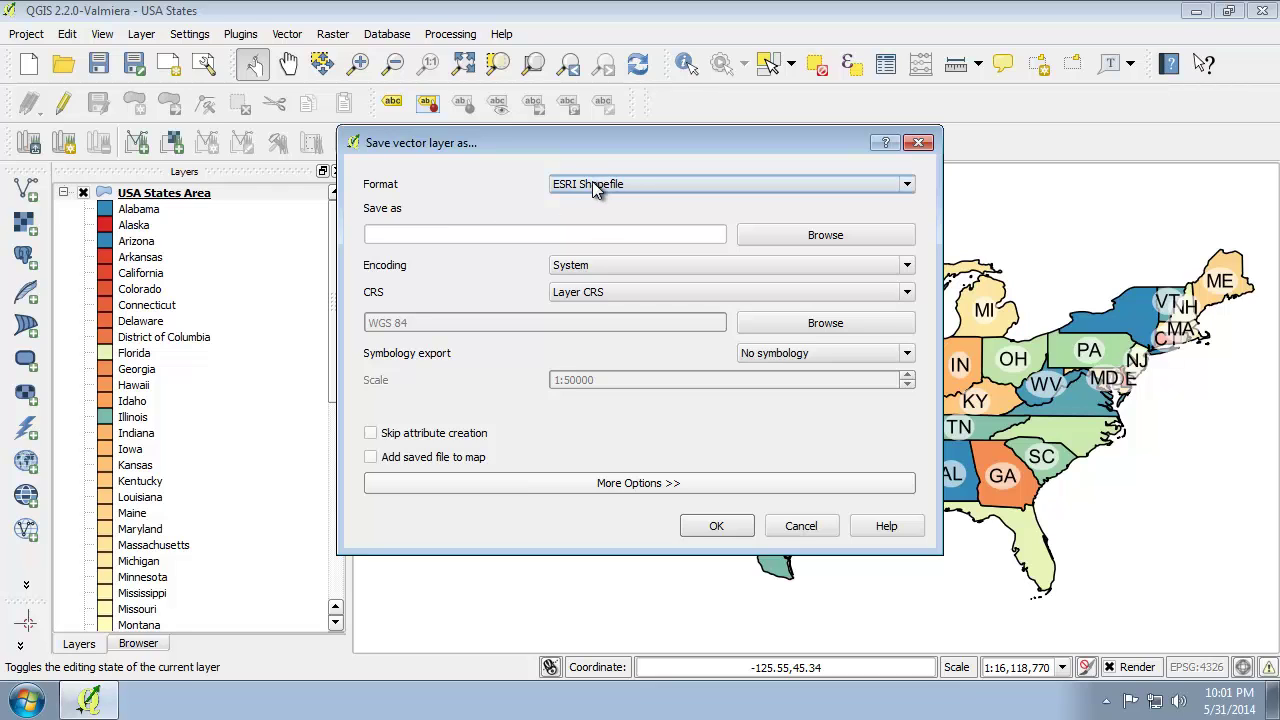
pyautogui.click(786, 233)
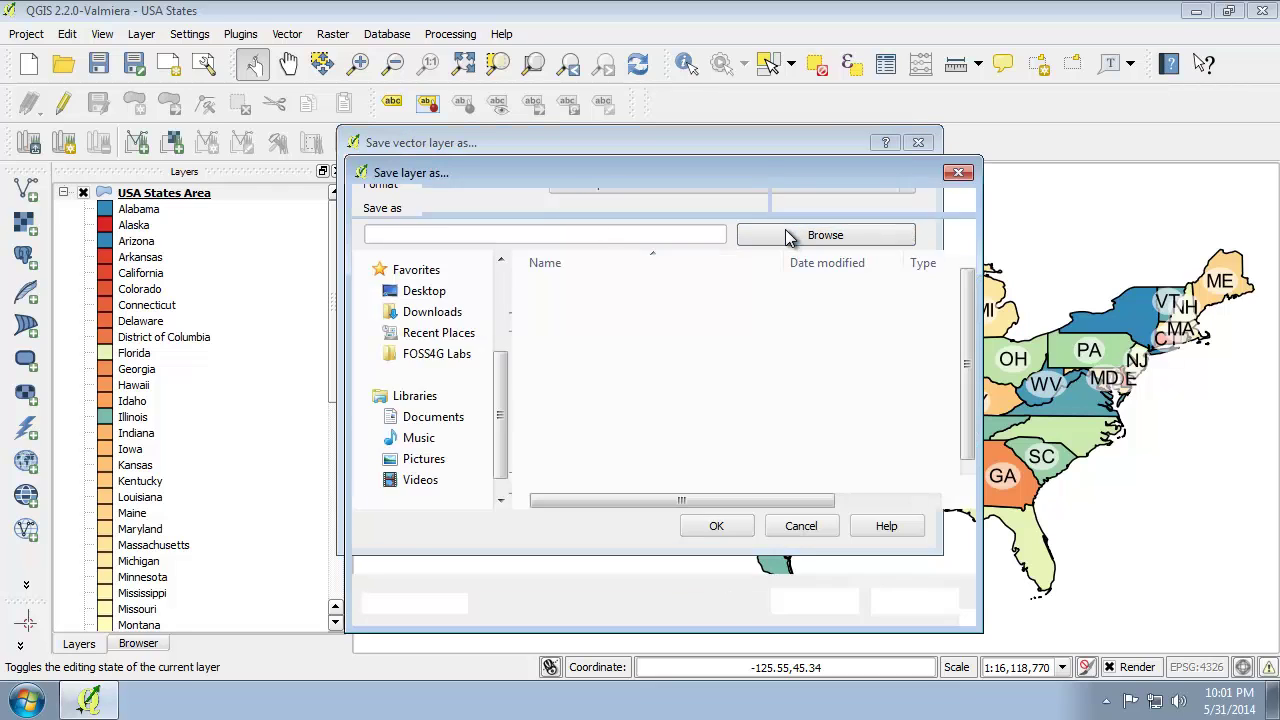
pyautogui.click(490, 200)
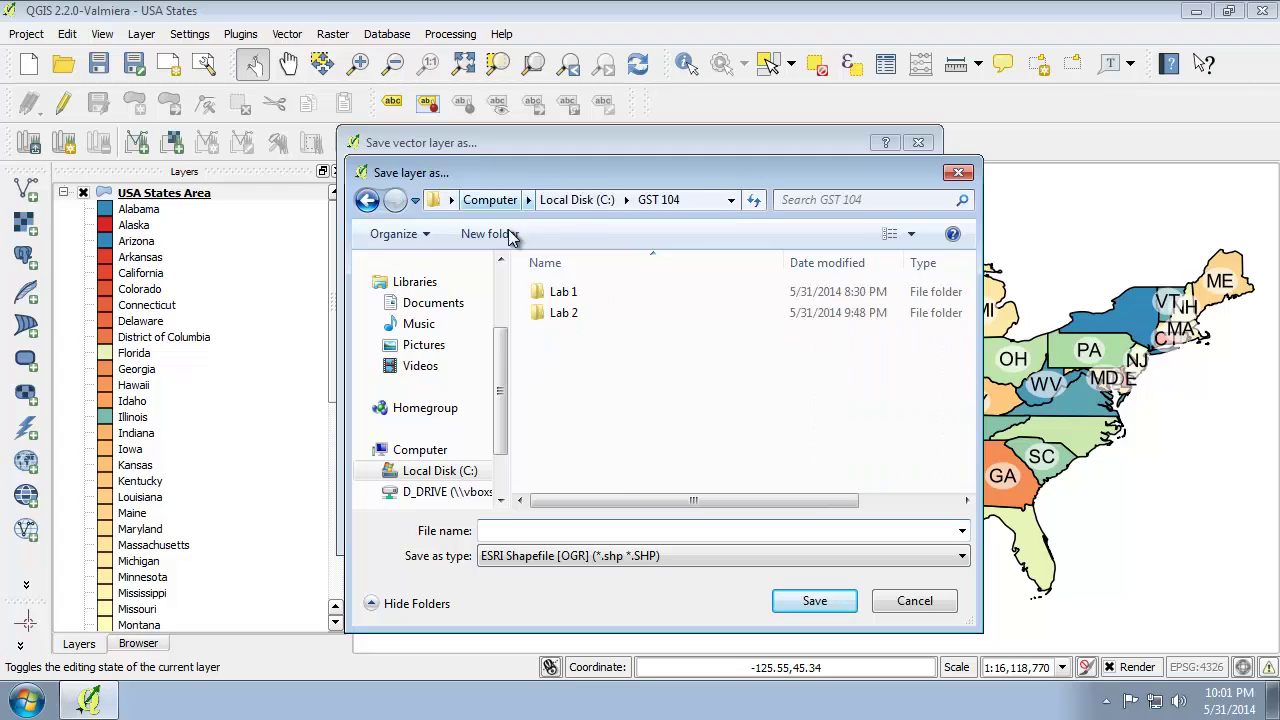
pyautogui.doubleClick(577, 290)
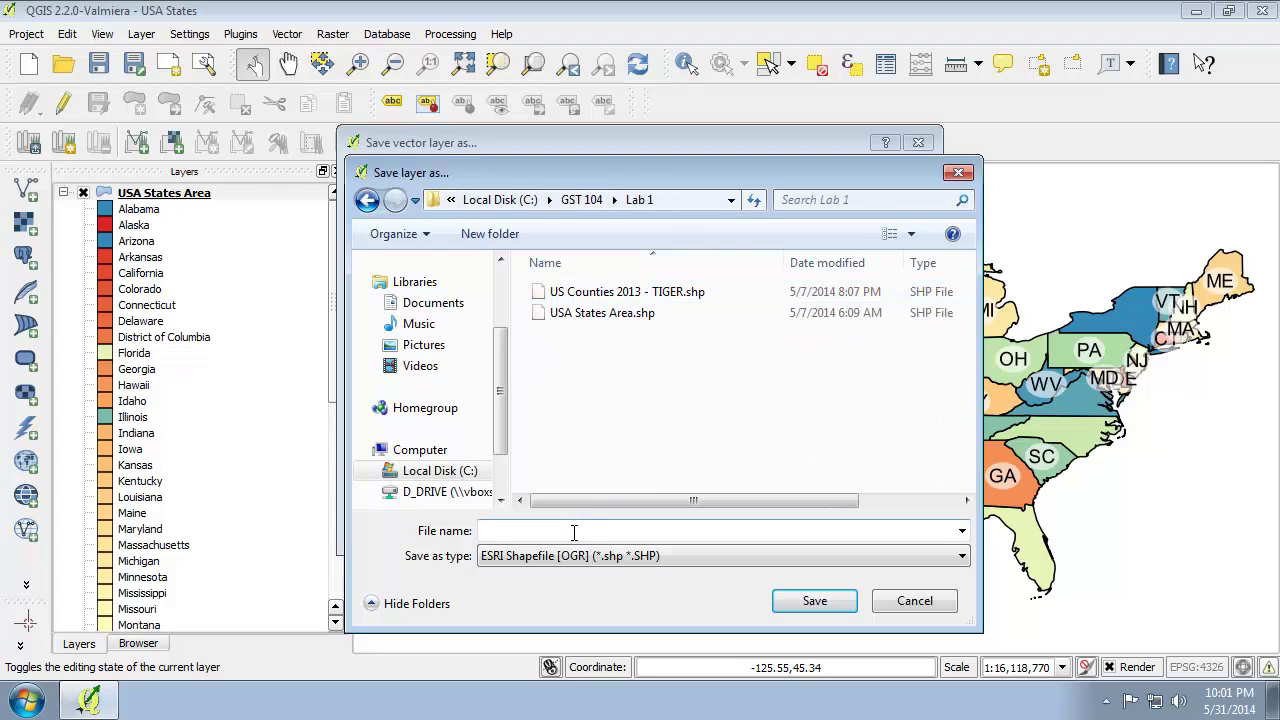
pyautogui.write('USD')
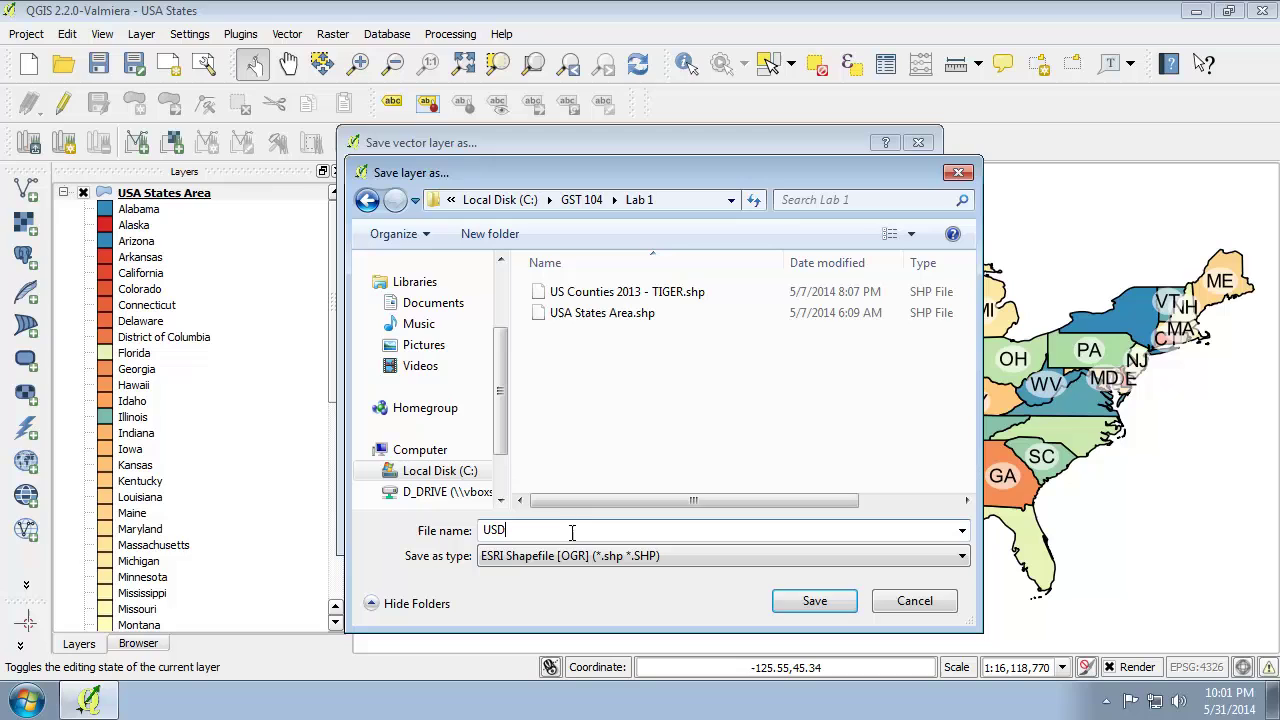
pyautogui.write('A')
pyautogui.press('BackSpace')
pyautogui.press('BackSpace')
pyautogui.write('A S')
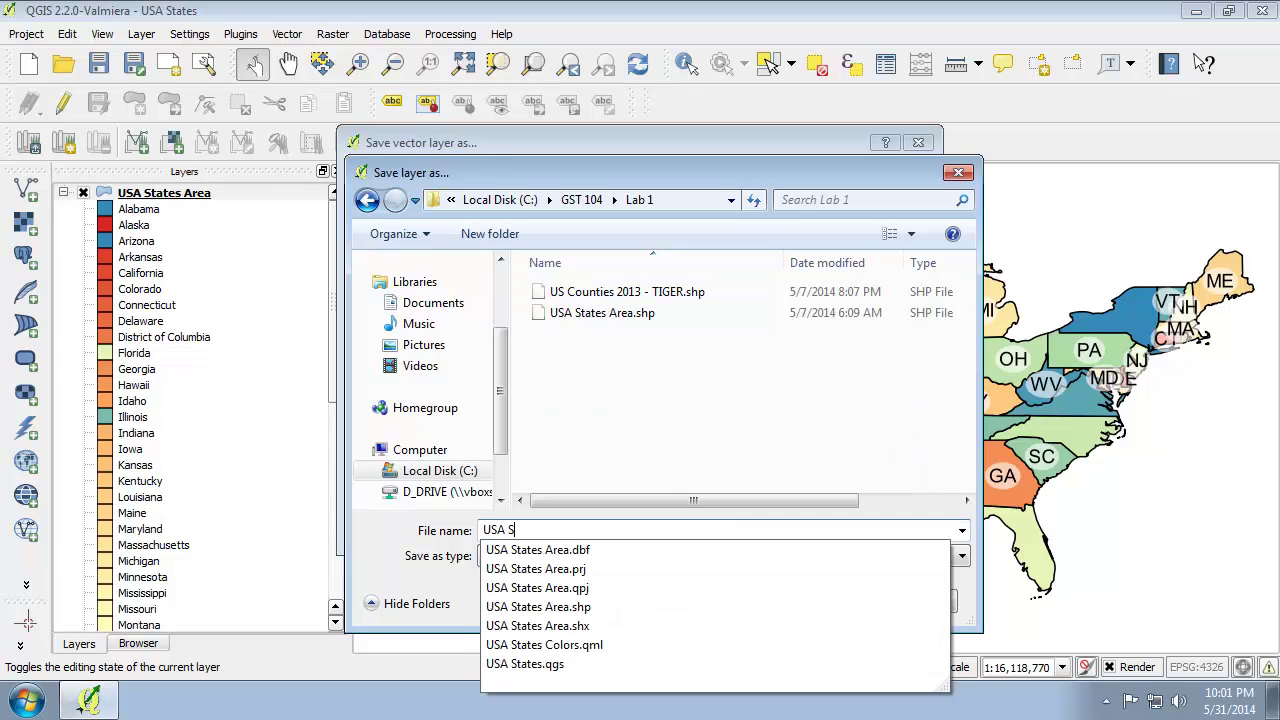
pyautogui.write('tates Area - ')
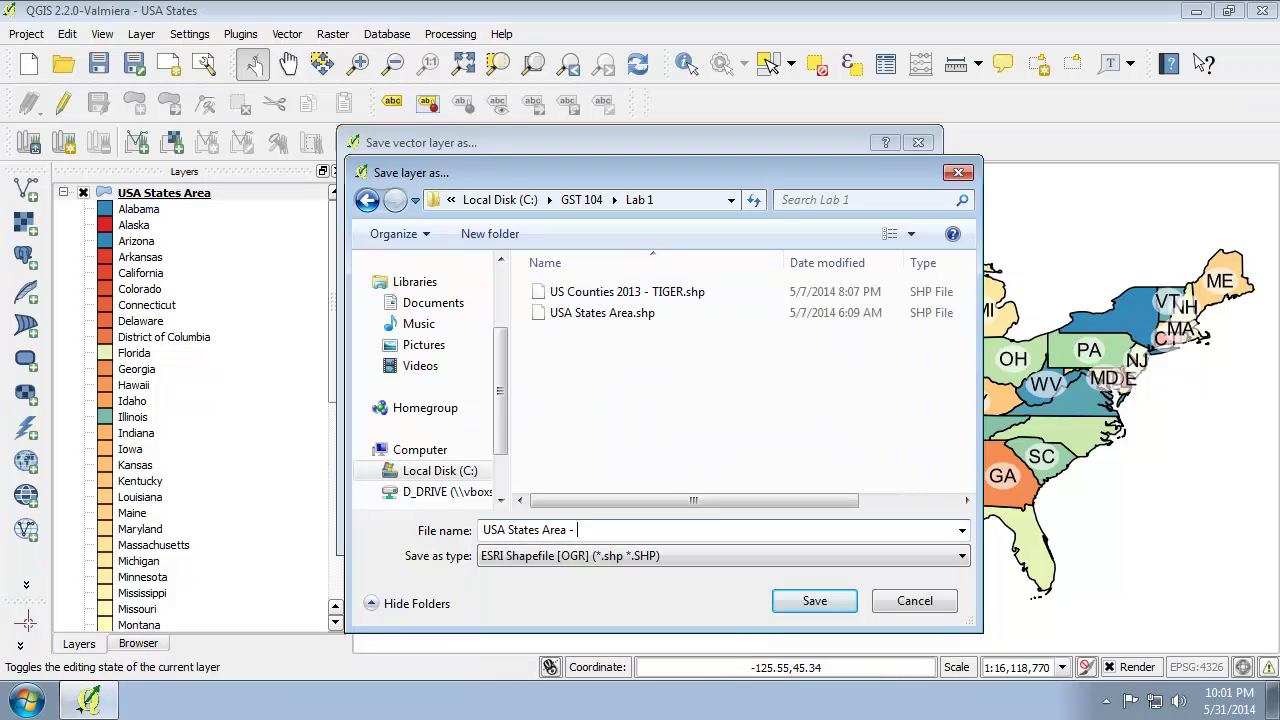
pyautogui.write('Albers Equal Area Conic.shp')
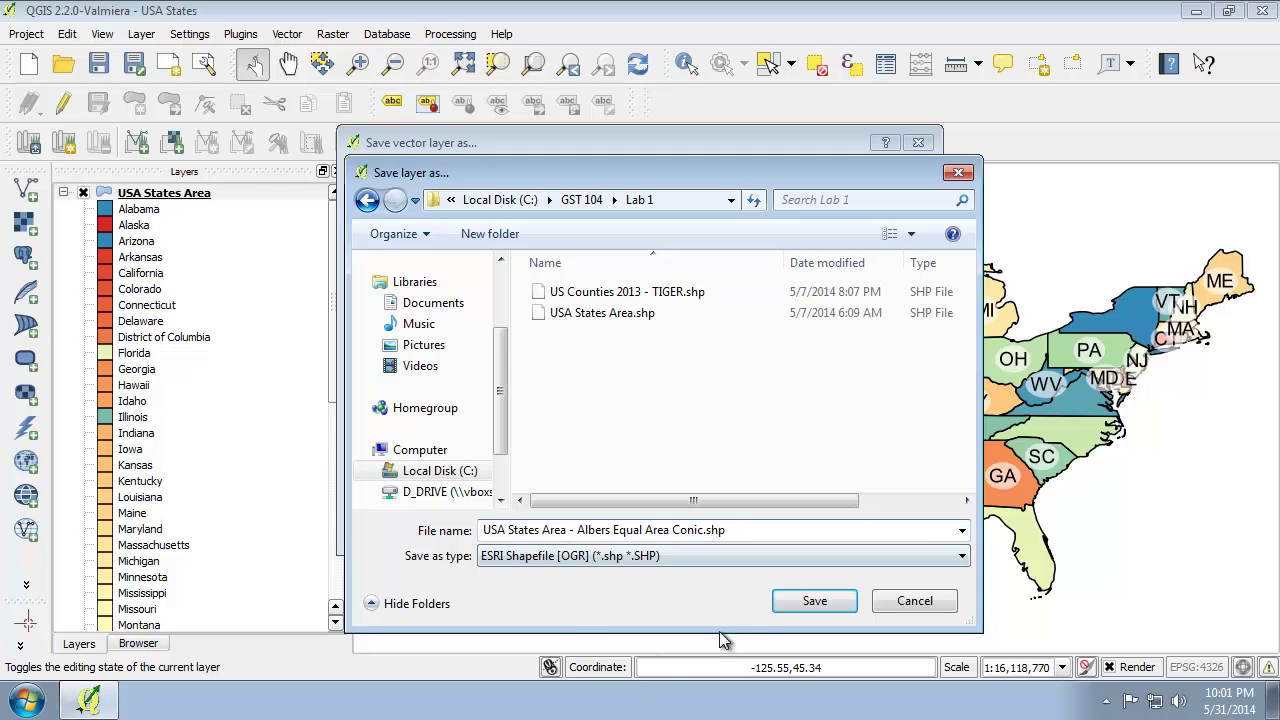
pyautogui.click(815, 600)
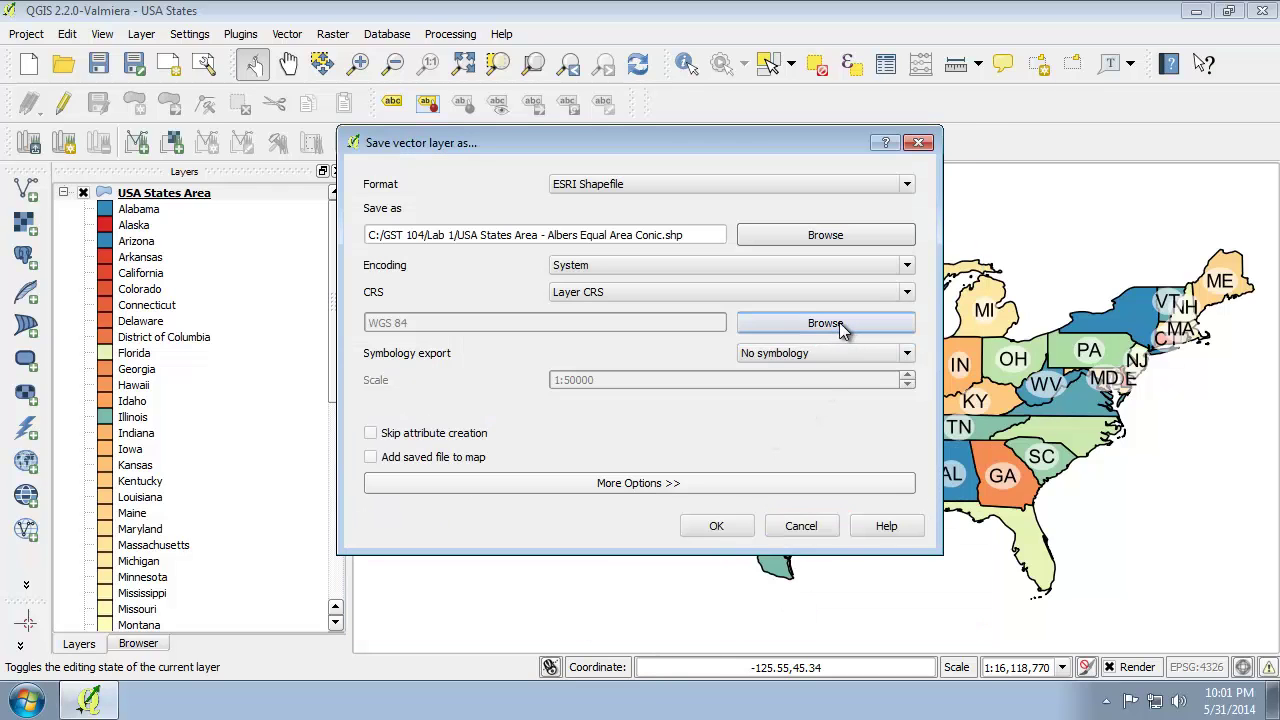
# - Export it in USA_Contiguous_Albers_Equal_Area_Conic (102003) and add the saved file to the map
pyautogui.click(839, 322)
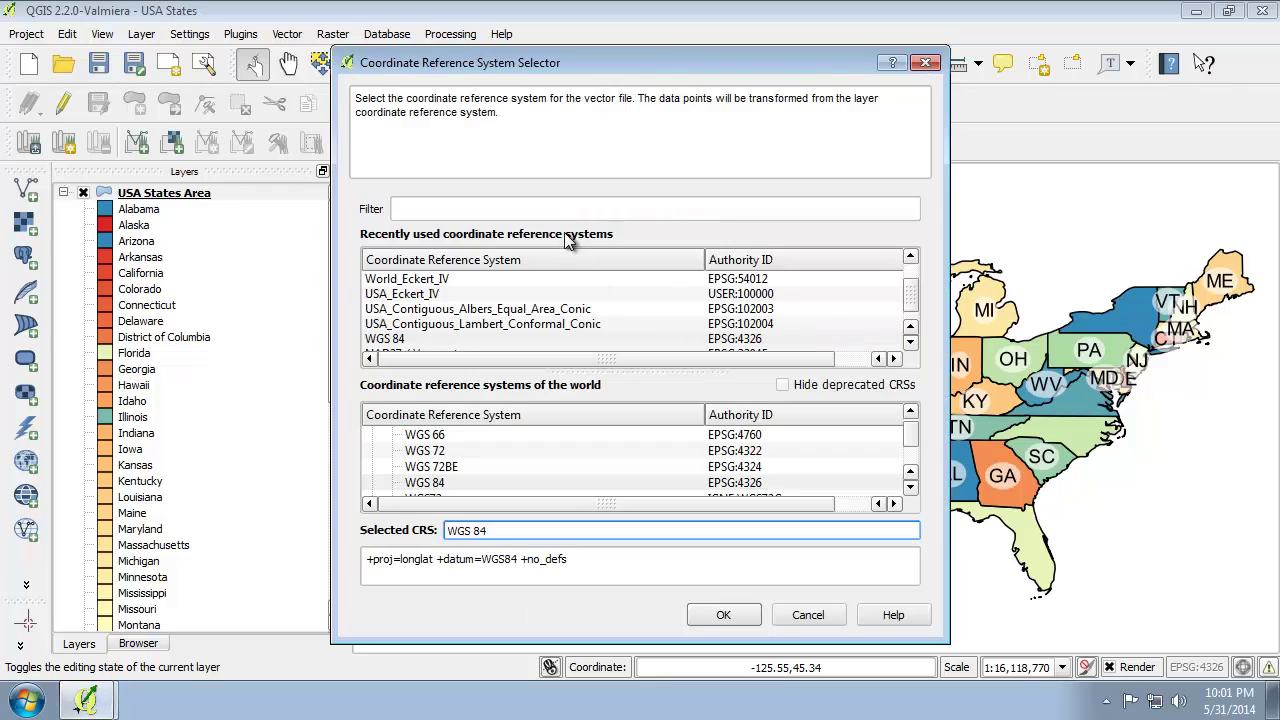
pyautogui.click(573, 206)
pyautogui.write('102003')
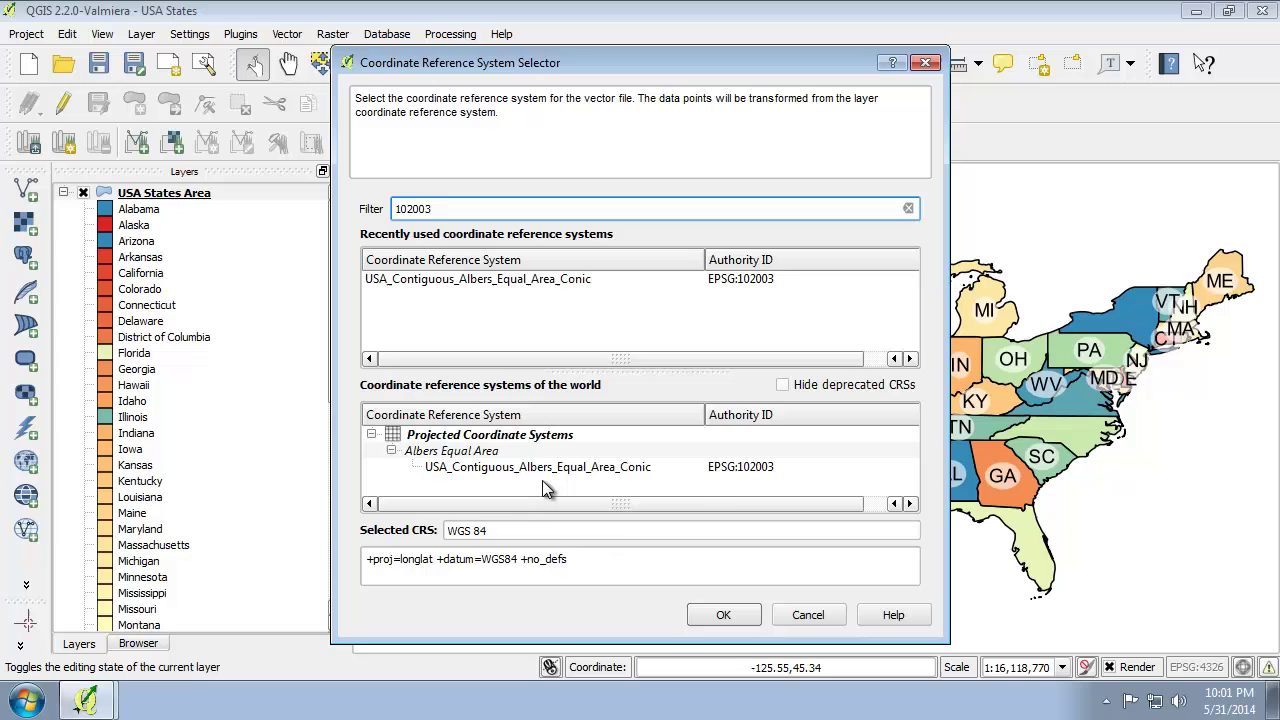
pyautogui.click(600, 467)
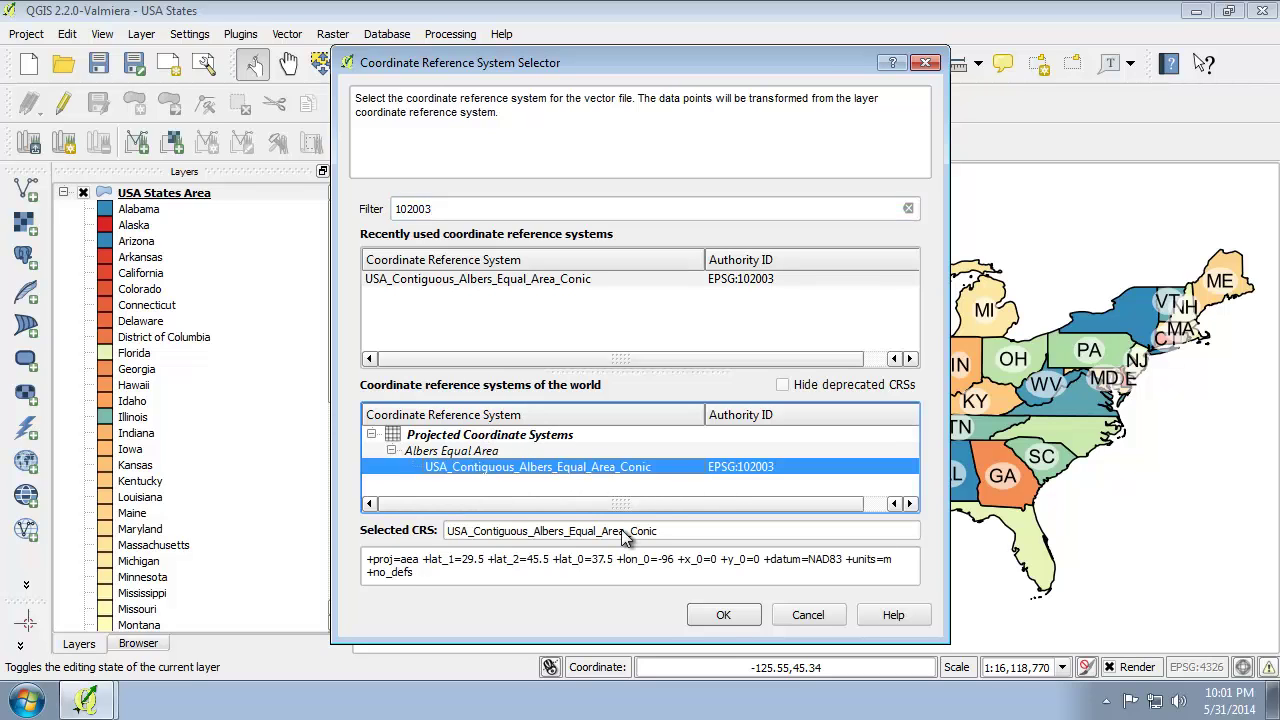
pyautogui.click(724, 616)
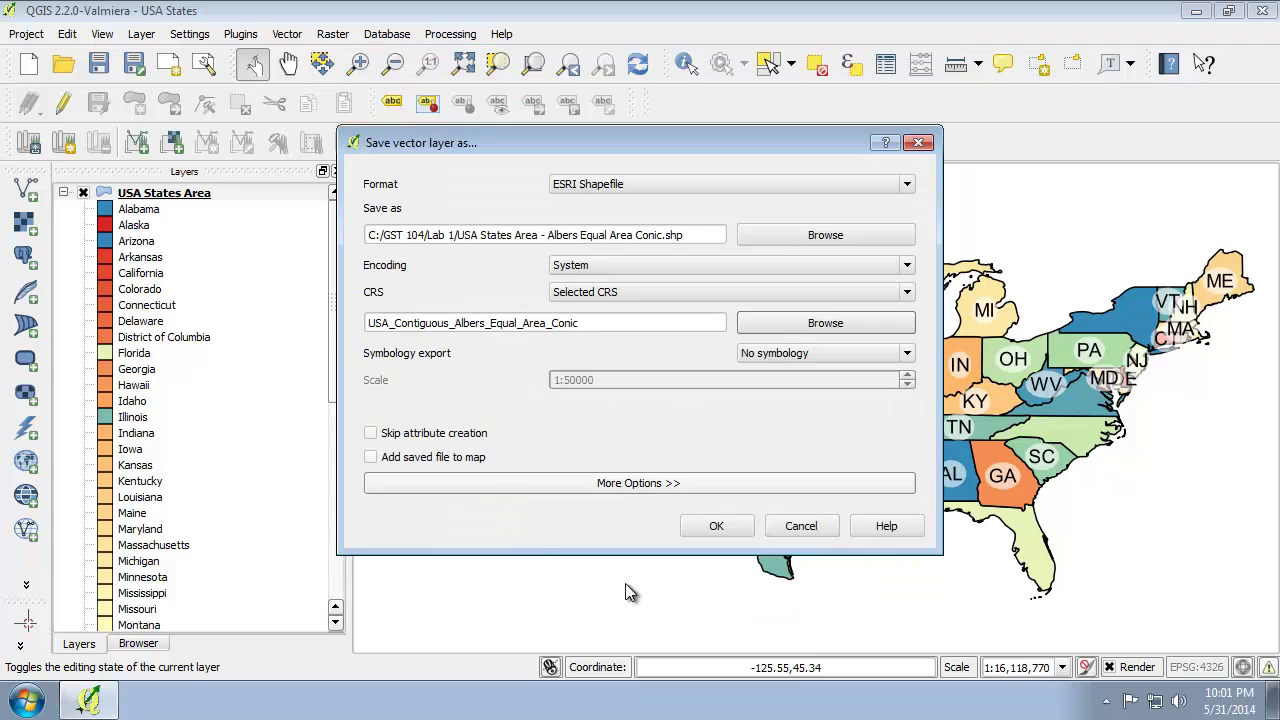
pyautogui.click(415, 458)
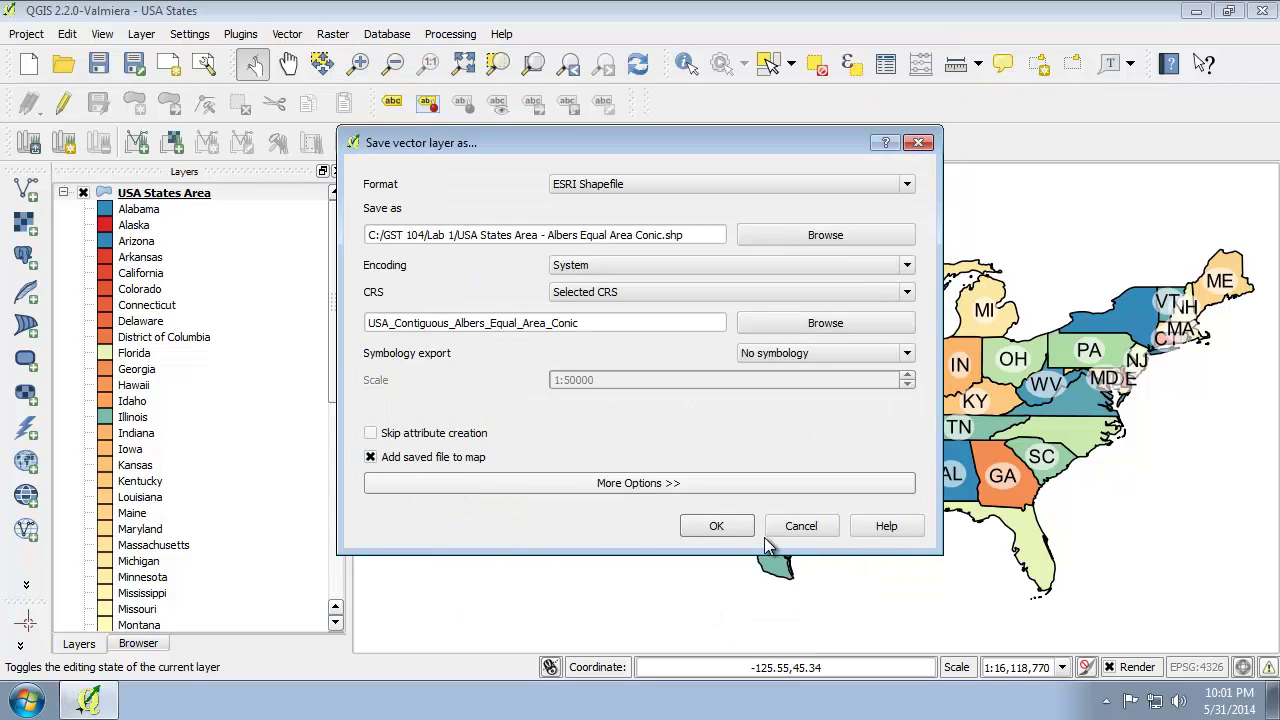
pyautogui.click(716, 527)
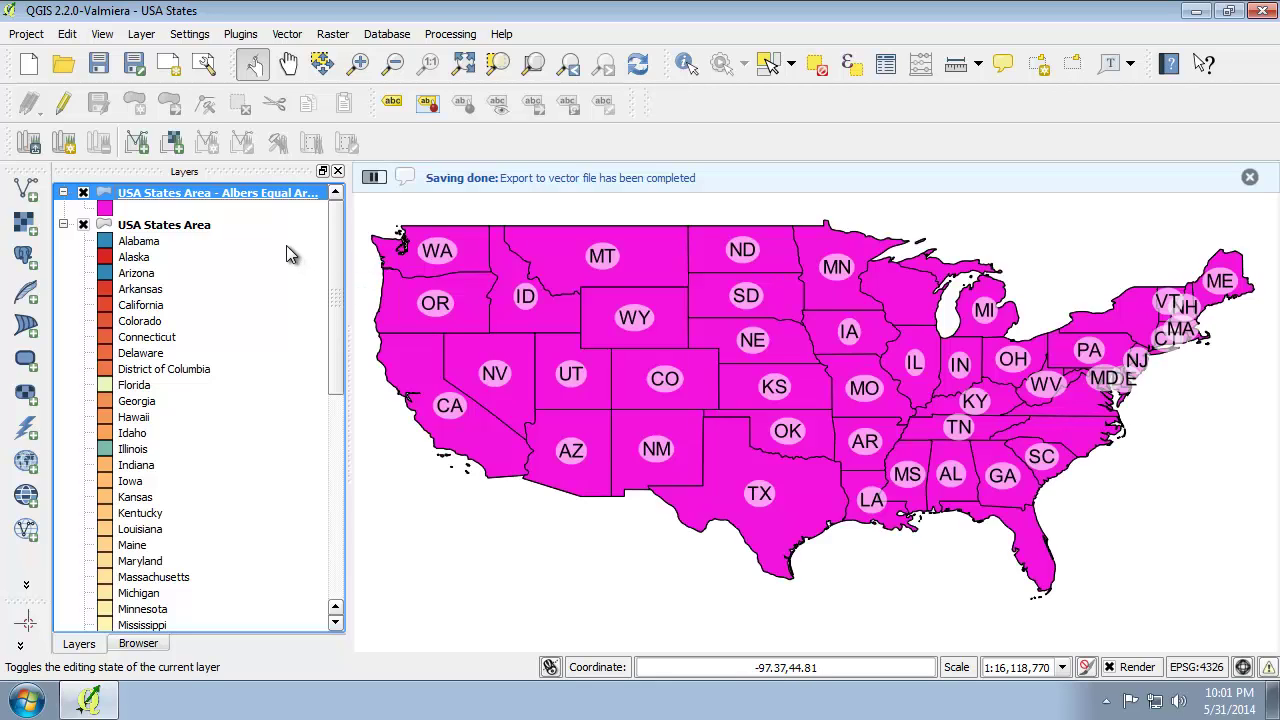
# - Remove the original USA States Area layer from the project
pyautogui.rightClick(186, 232)
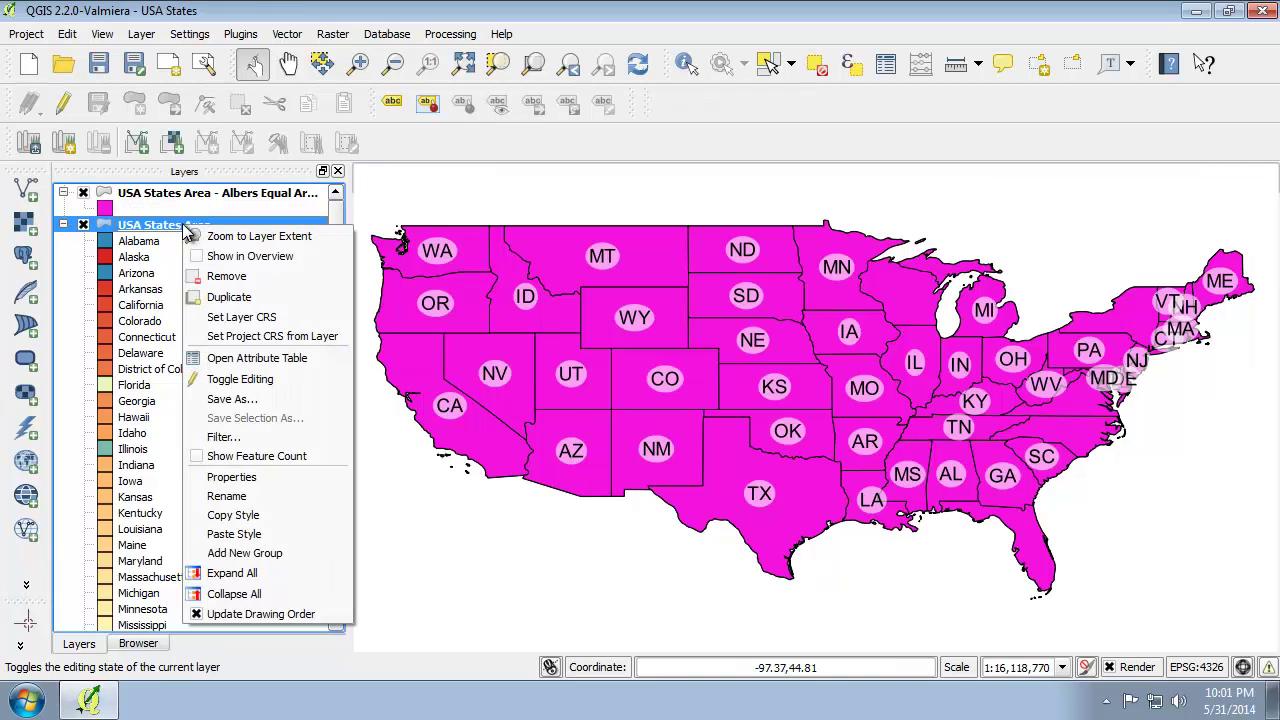
pyautogui.click(237, 282)
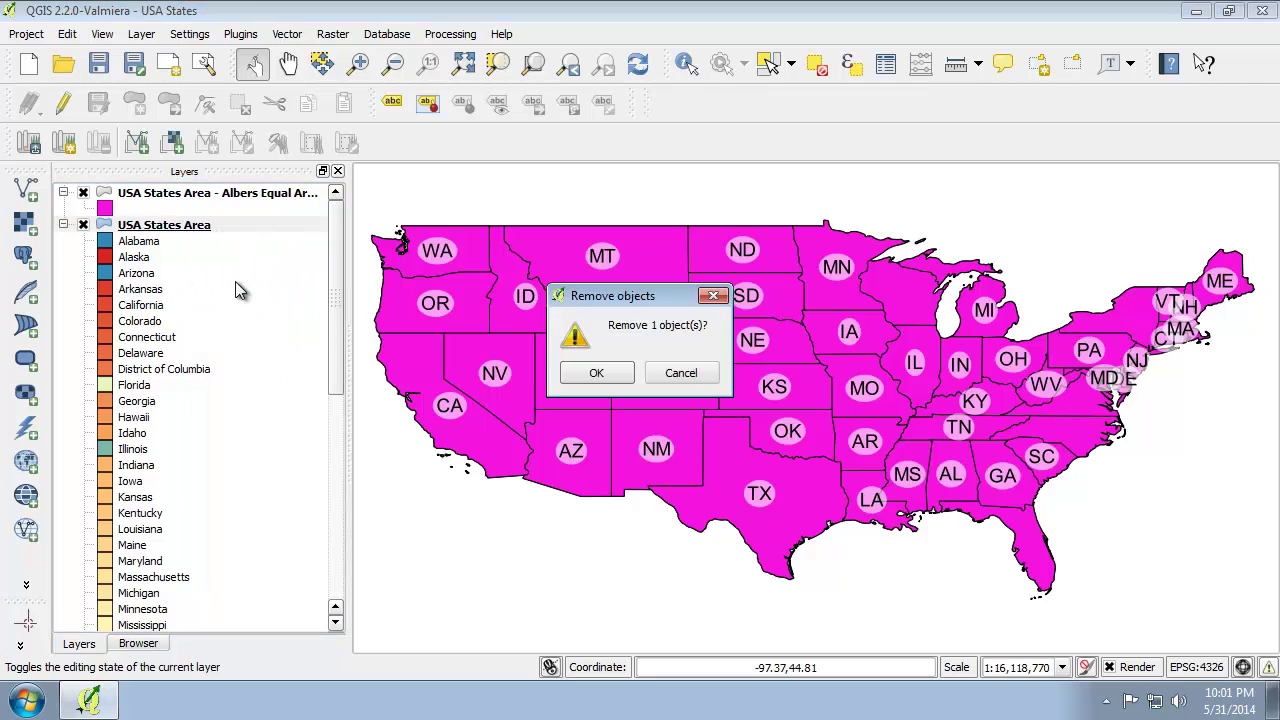
pyautogui.click(599, 373)
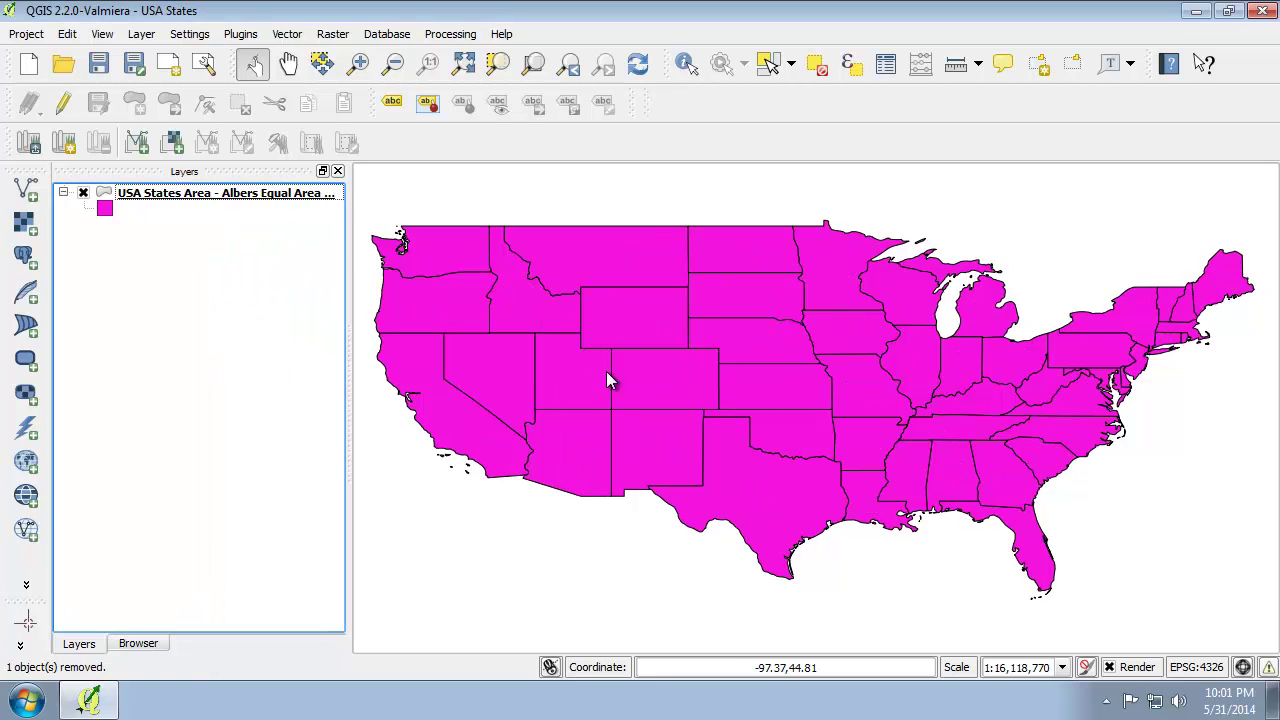
# - Load the USA States Colors.qml style onto the Albers Equal Area Conic layer
pyautogui.click(192, 196)
pyautogui.doubleClick(189, 193)
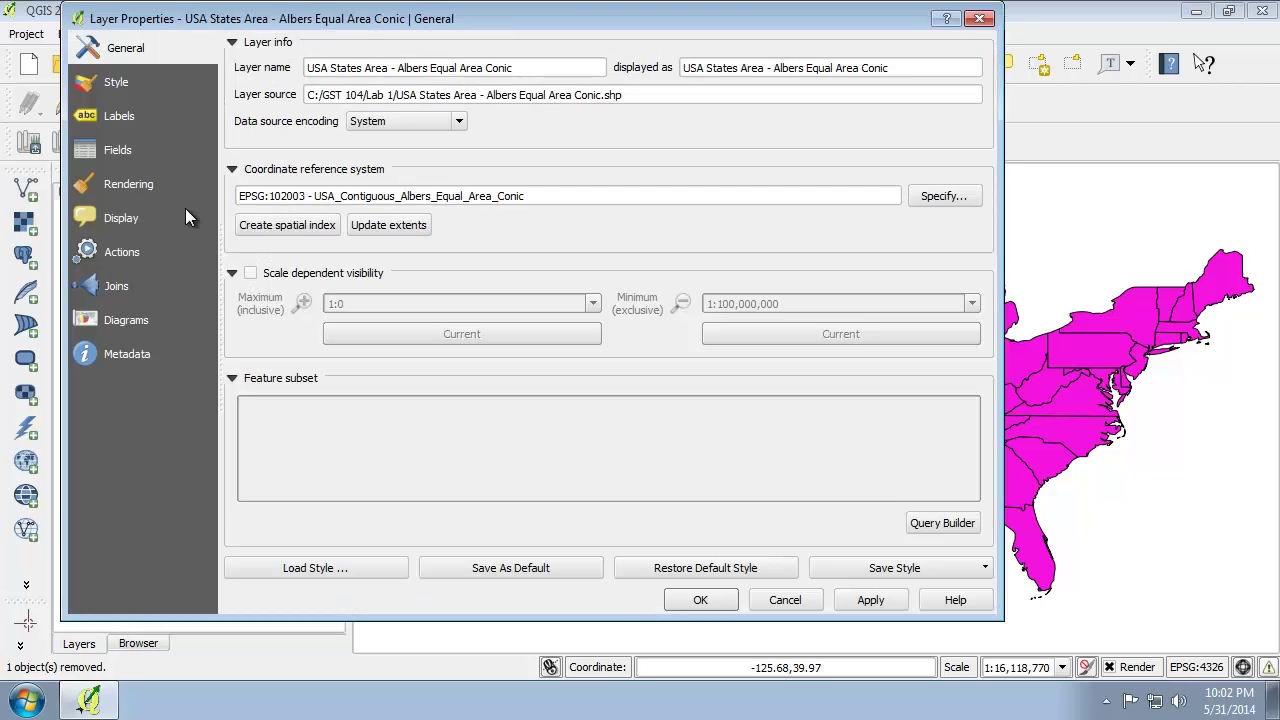
pyautogui.click(122, 86)
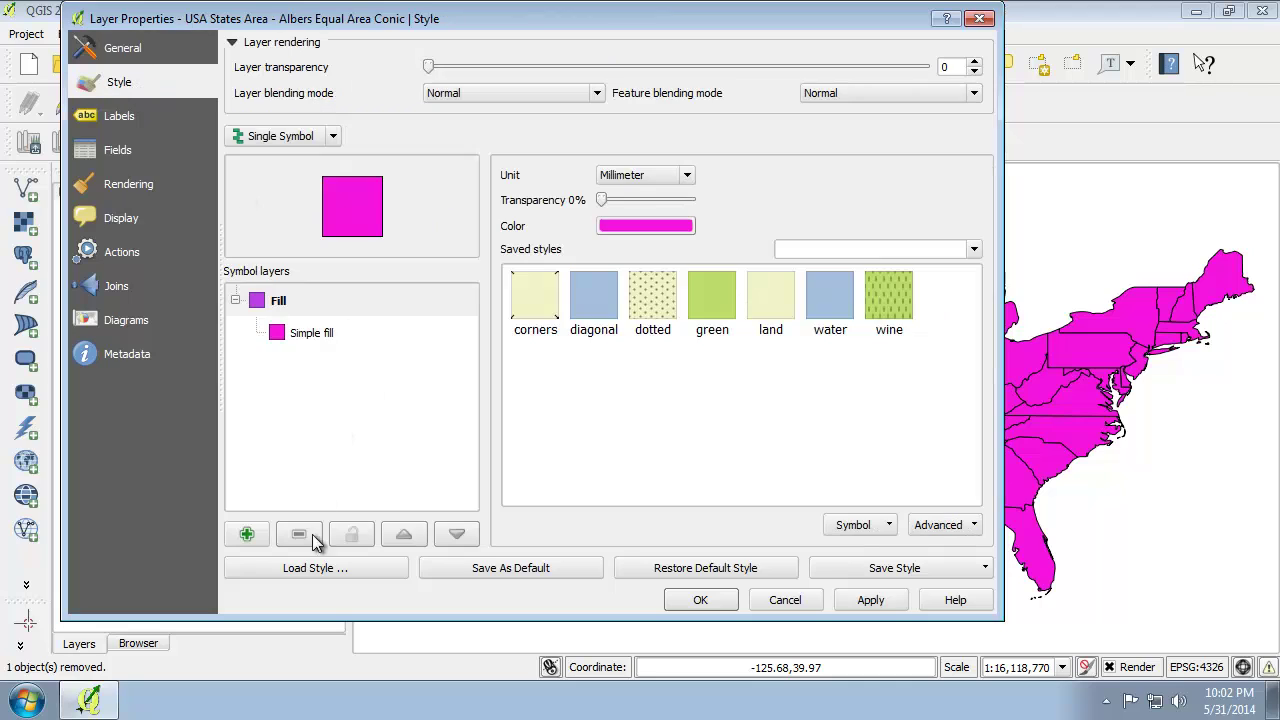
pyautogui.click(309, 566)
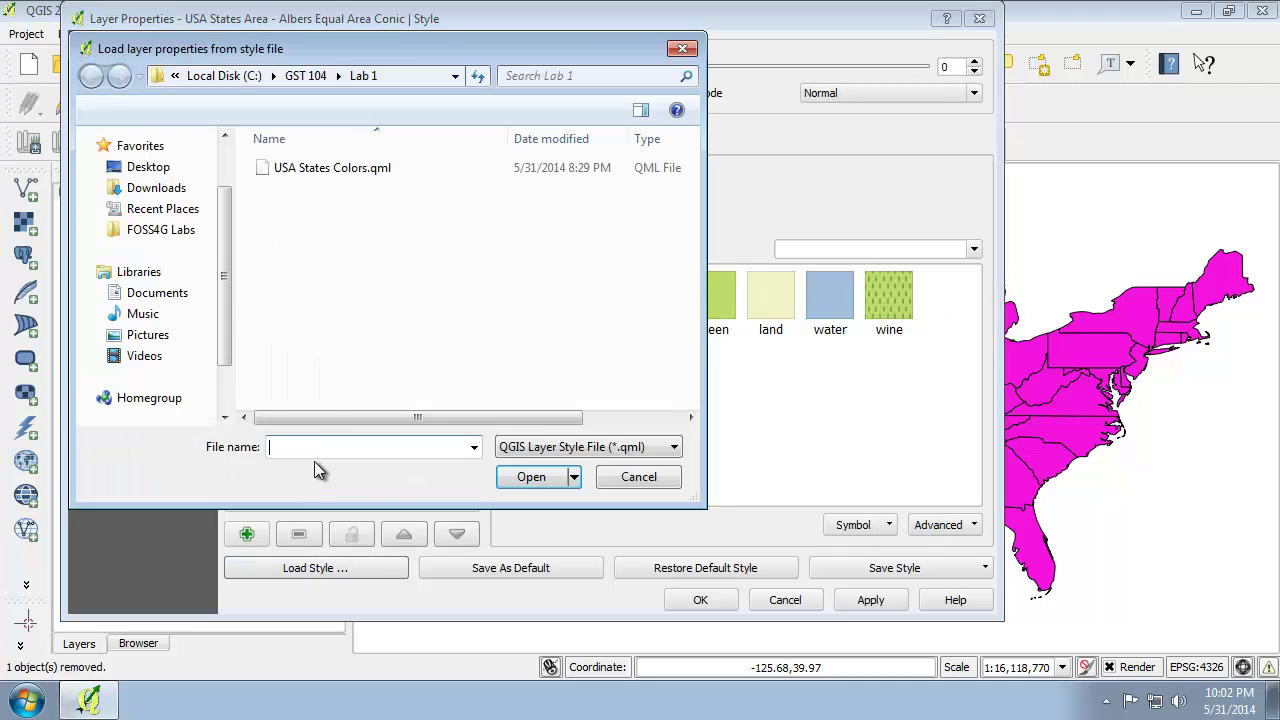
pyautogui.click(340, 171)
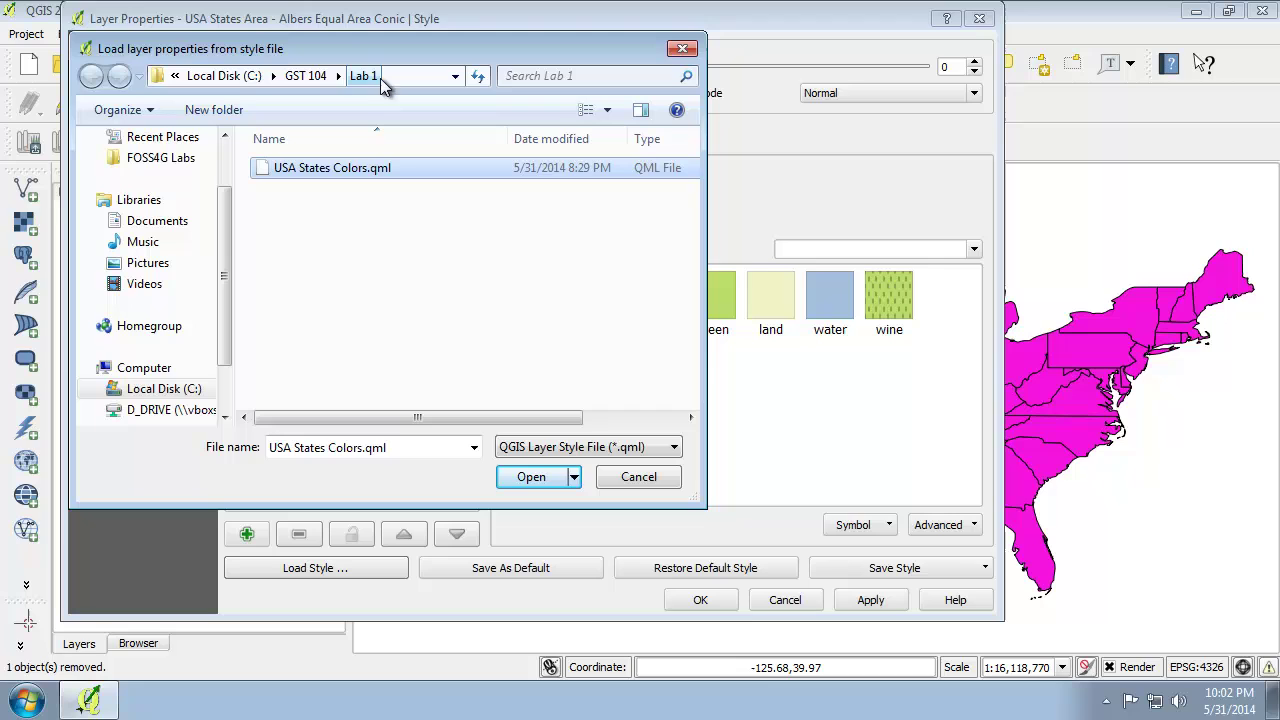
pyautogui.click(531, 477)
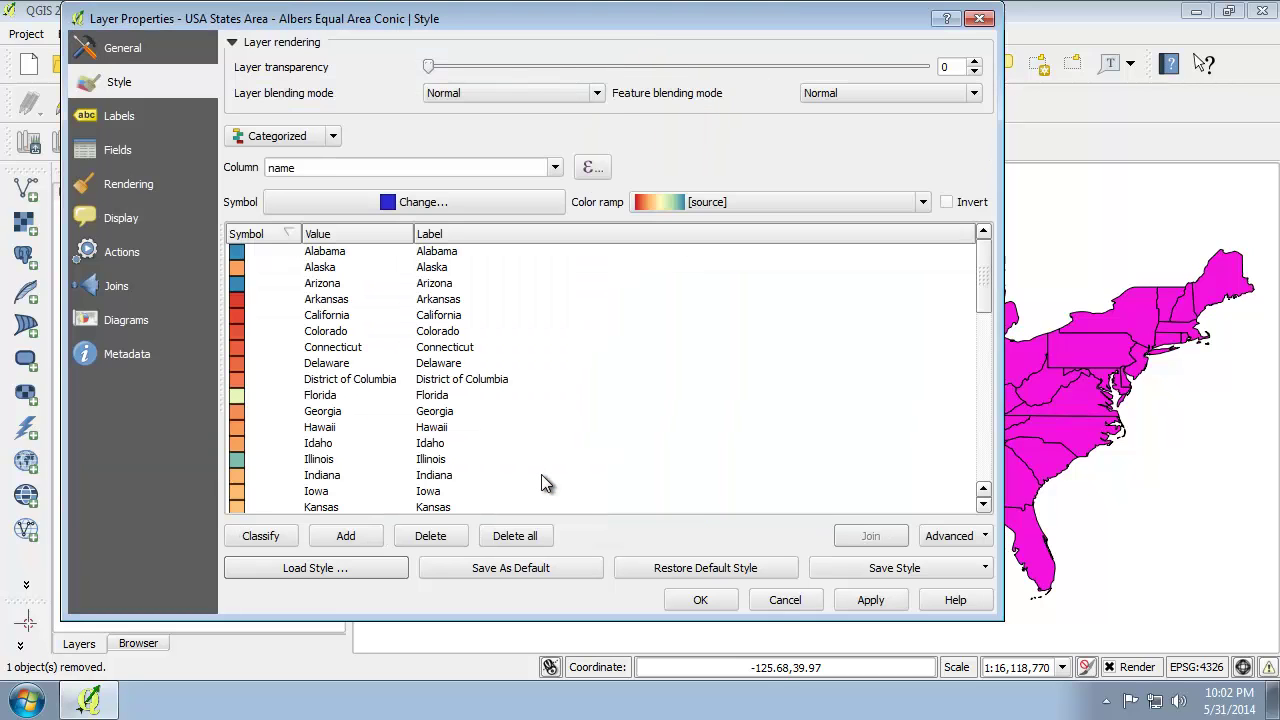
pyautogui.click(687, 592)
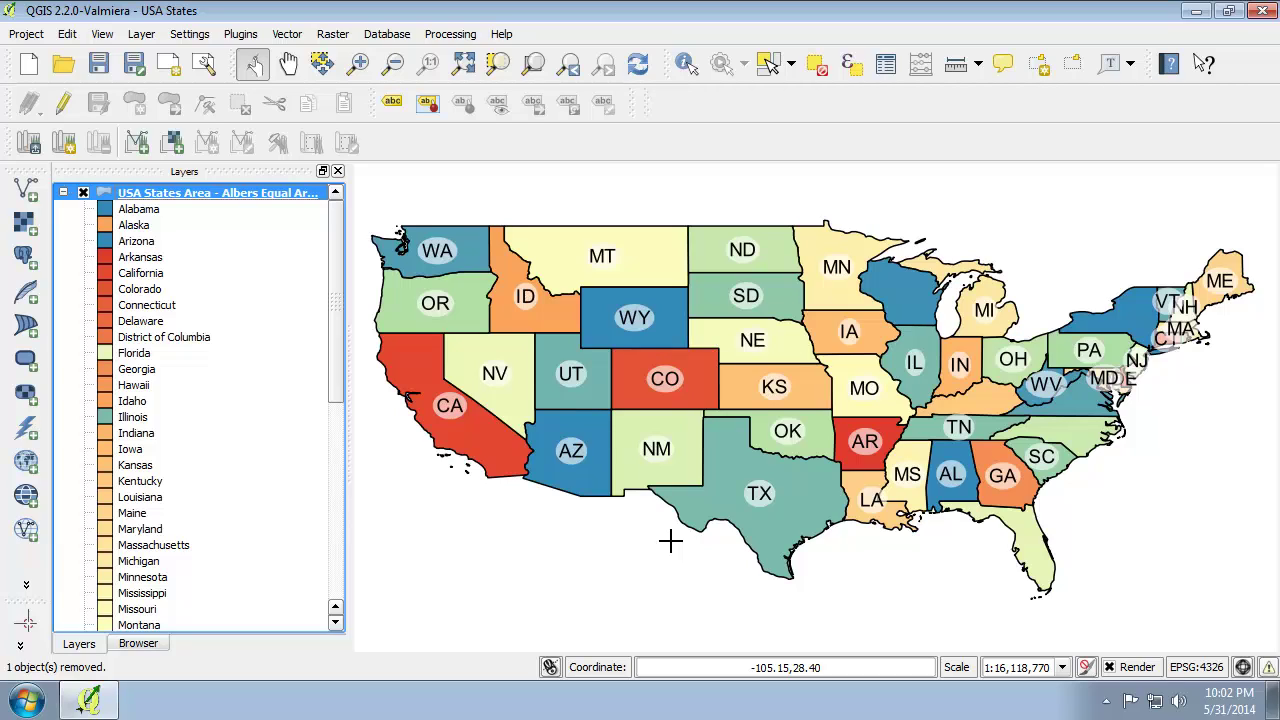
pyautogui.doubleClick(230, 192)
pyautogui.click(174, 54)
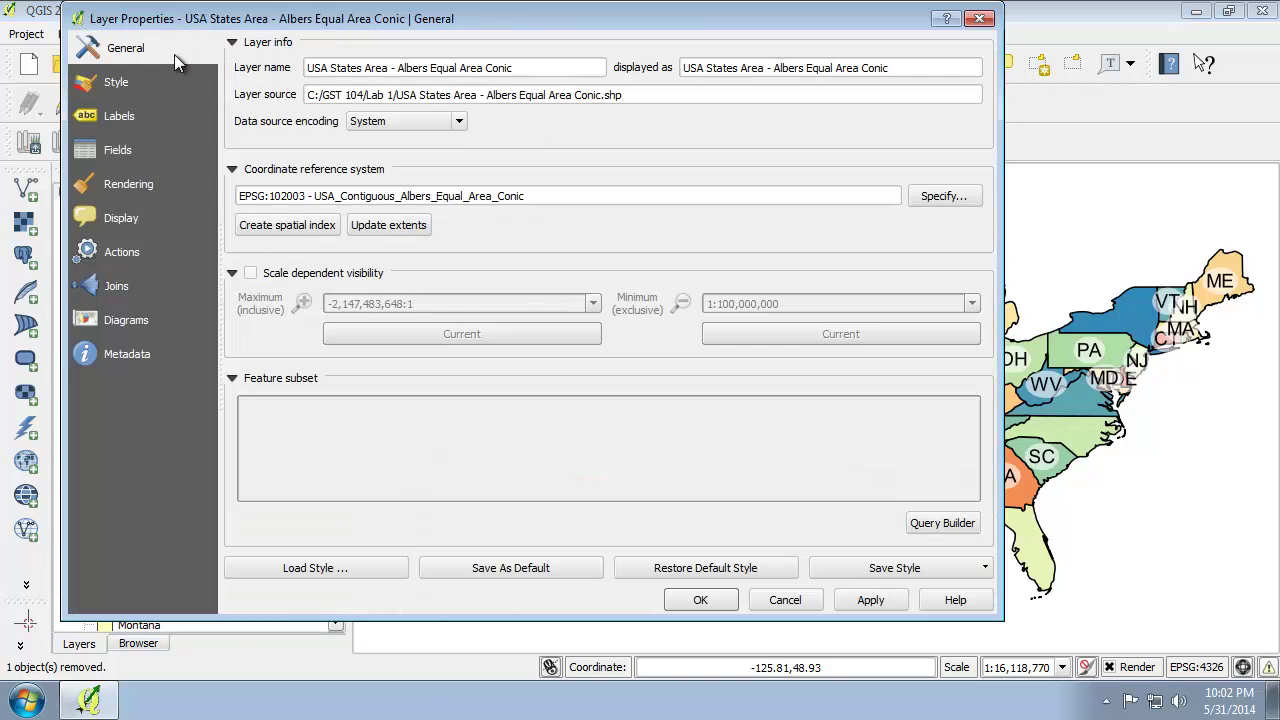
pyautogui.moveTo(537, 194); pyautogui.dragTo(492, 196)
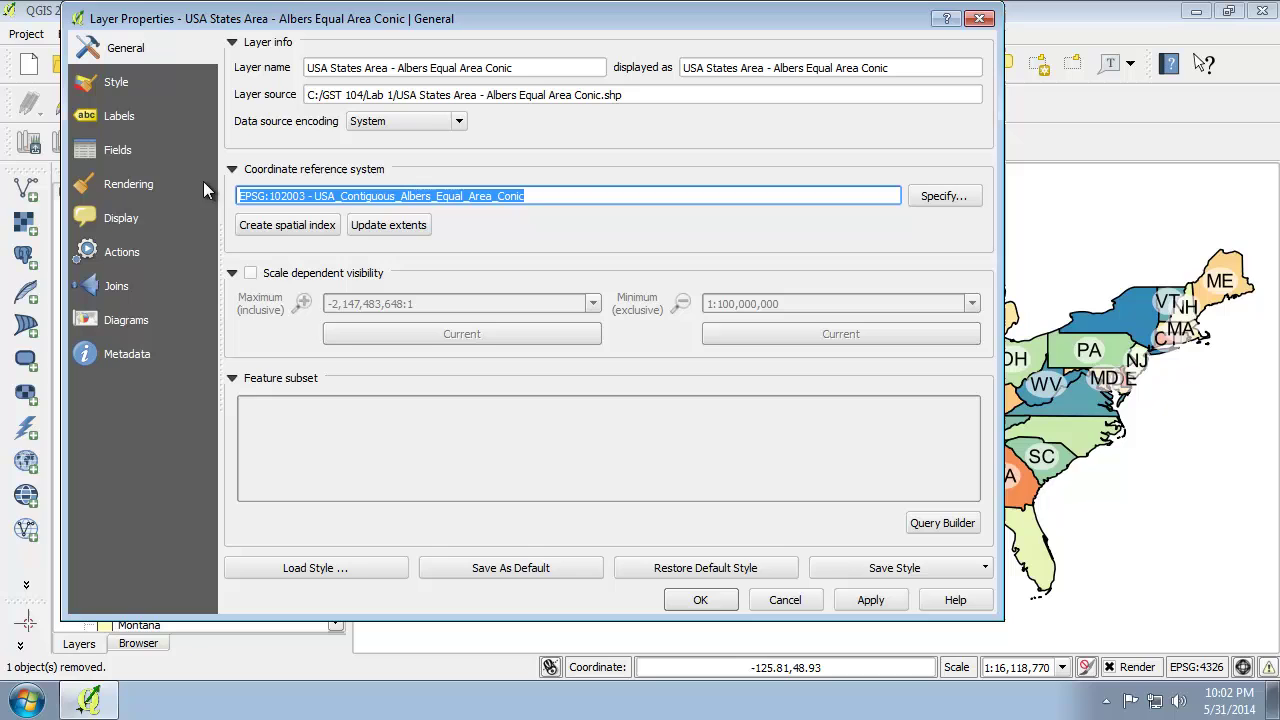
pyautogui.click(590, 197)
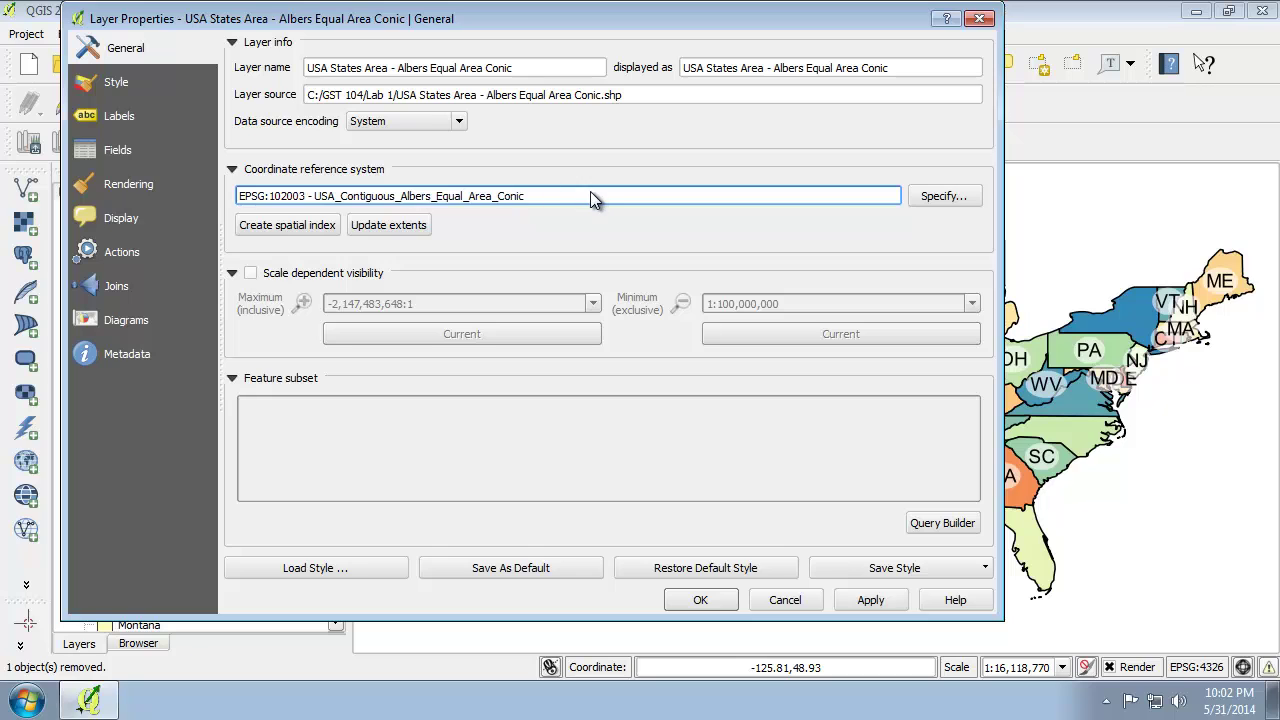
pyautogui.click(783, 600)
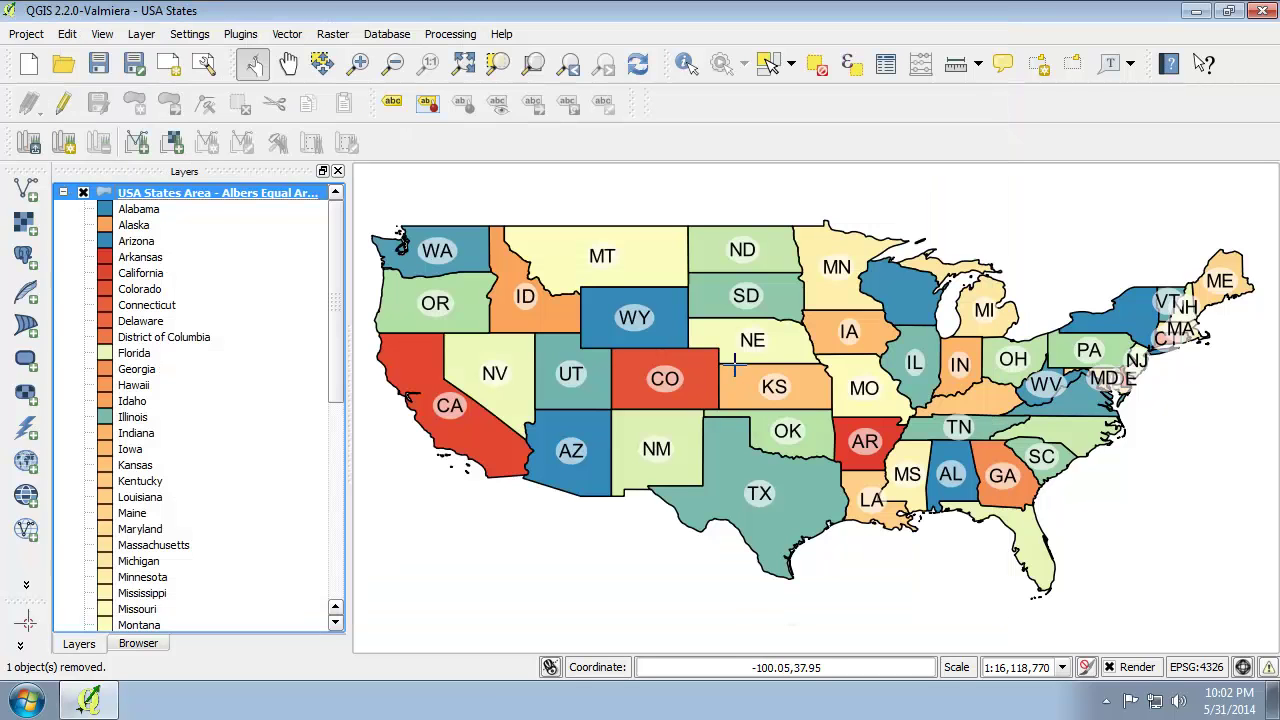
# - Check the project's WGS 84 coordinate system in Project Properties, closing without changes
pyautogui.click(24, 34)
pyautogui.click(98, 218)
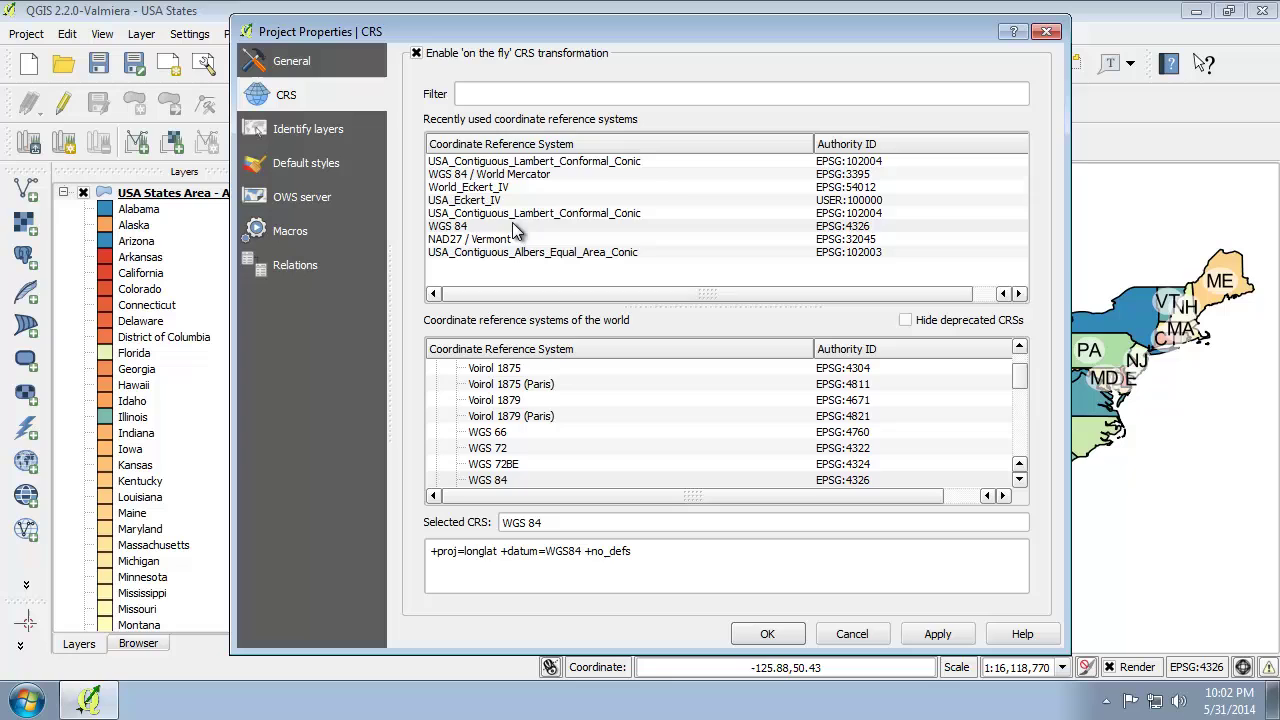
pyautogui.click(510, 227)
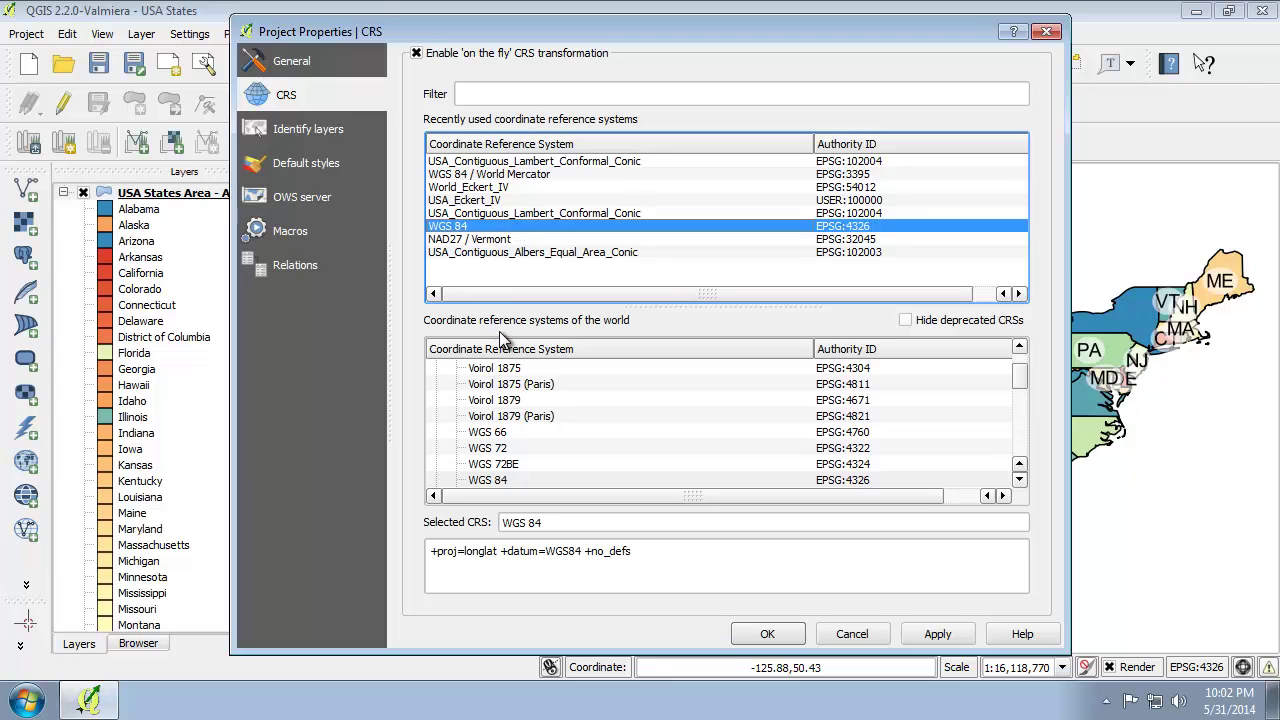
pyautogui.click(852, 634)
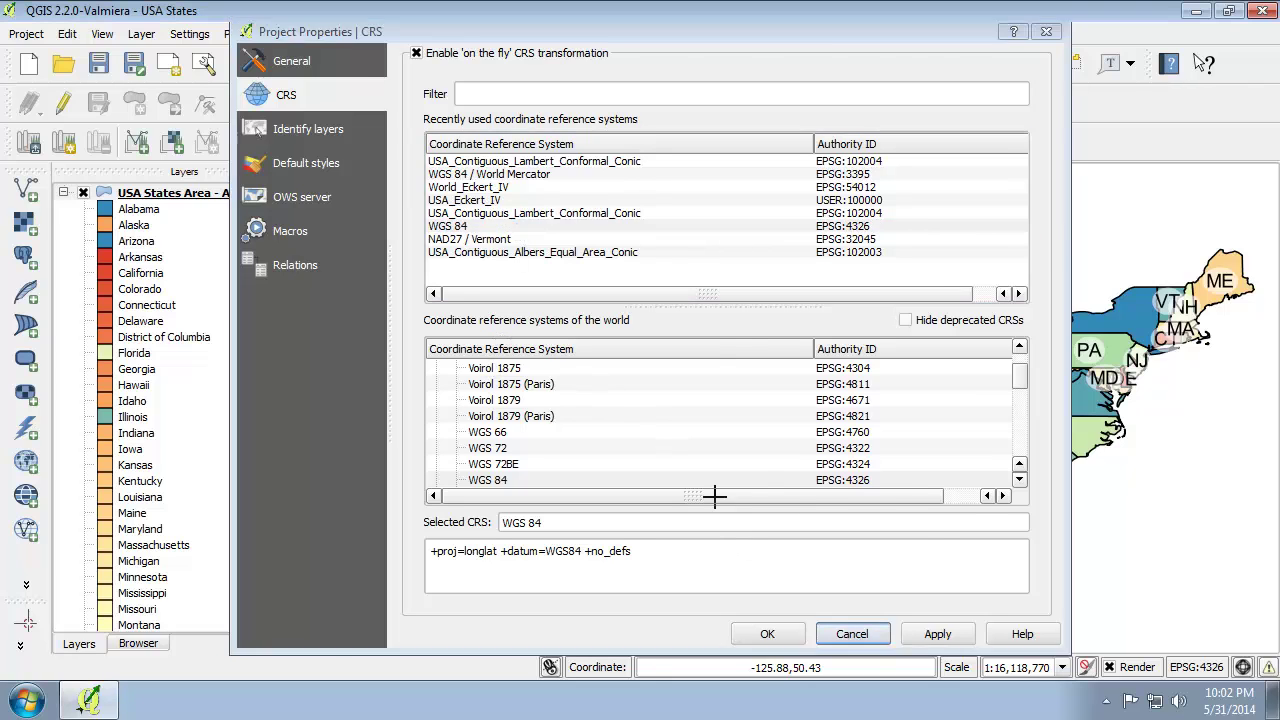
# - Set the project CRS from the Albers layer and save the USA States project
pyautogui.rightClick(236, 192)
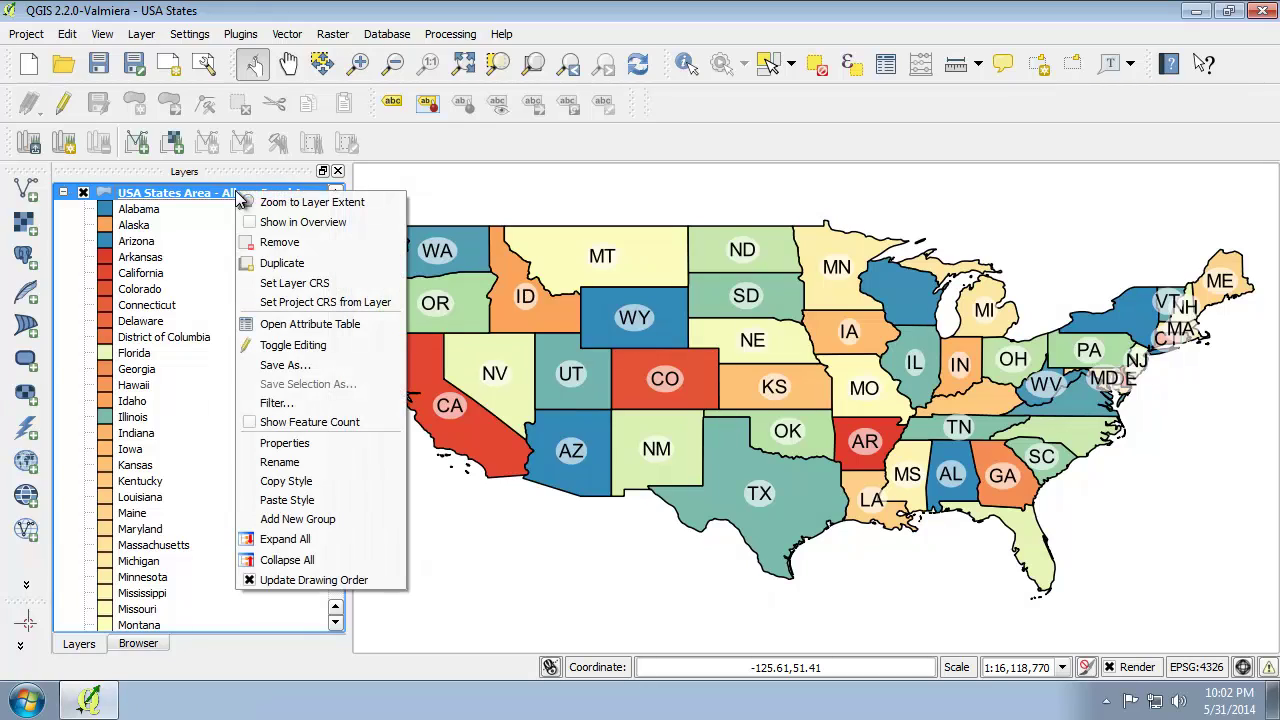
pyautogui.click(400, 307)
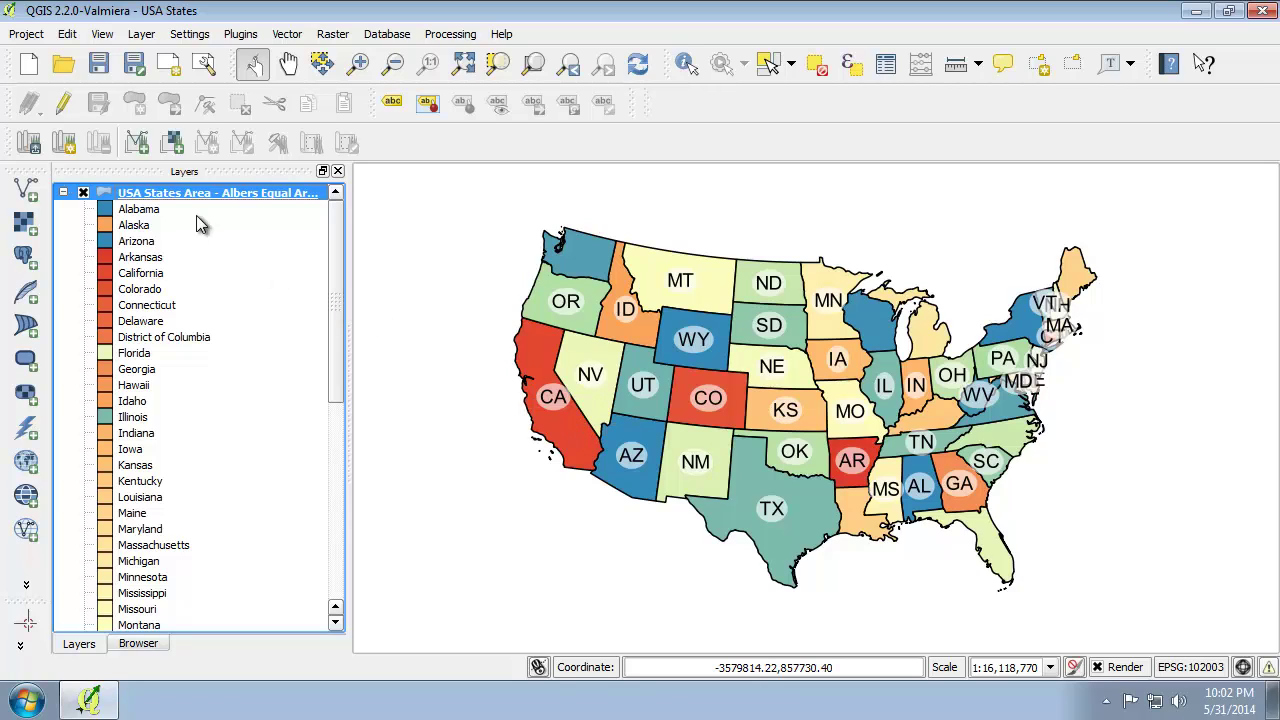
pyautogui.click(99, 66)
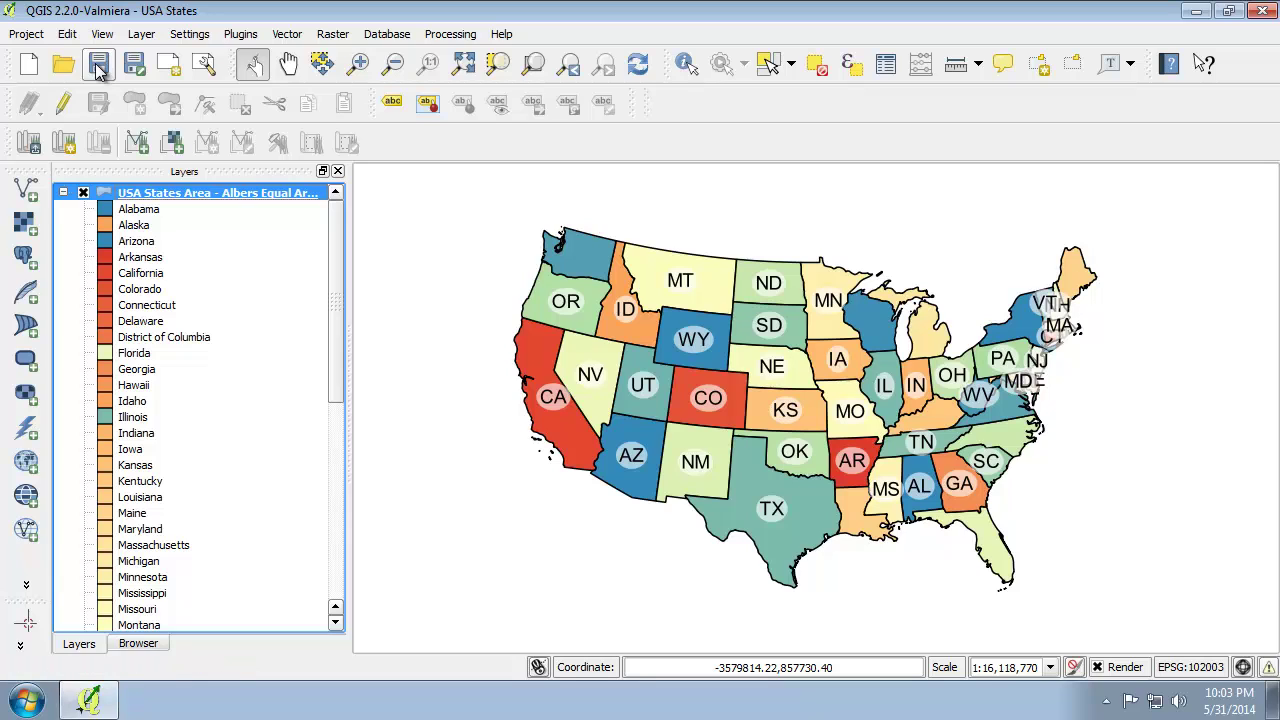
pyautogui.click(63, 64)
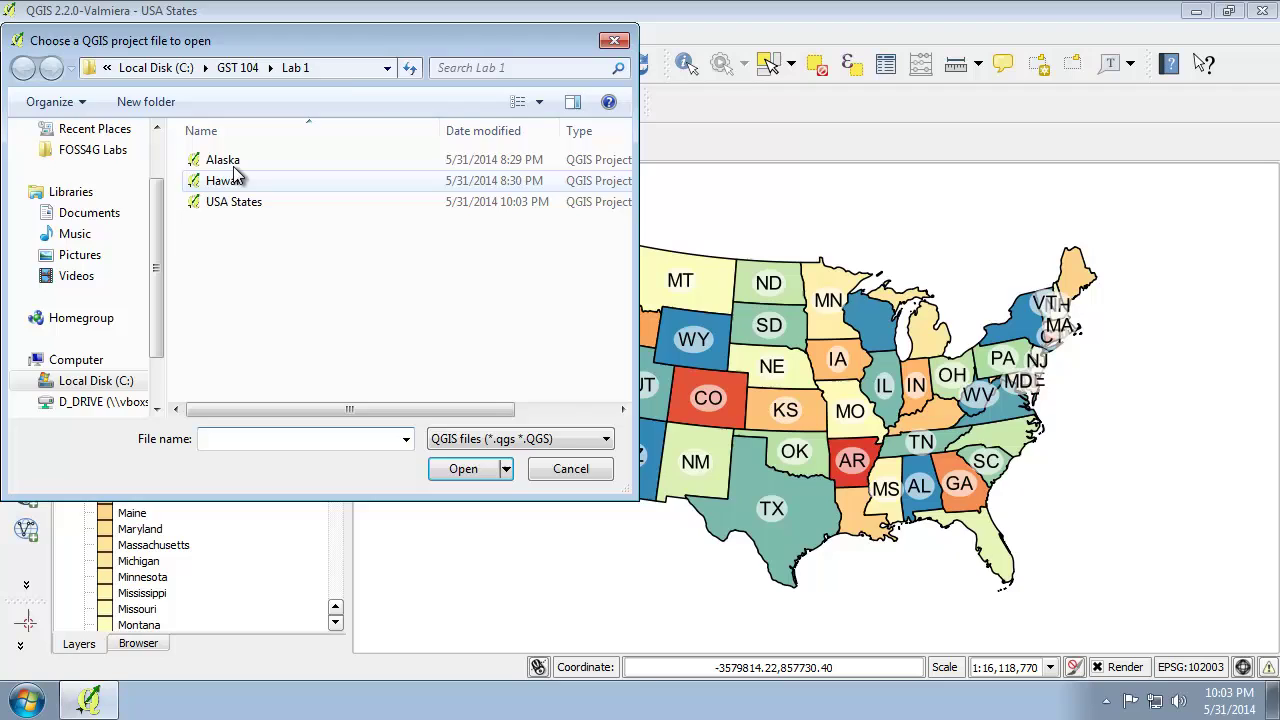
# - Open Alaska.qgs and set the layer export filename to 'Alaska Albers Equal Area Conic.shp' in Lab 1
pyautogui.doubleClick(233, 159)
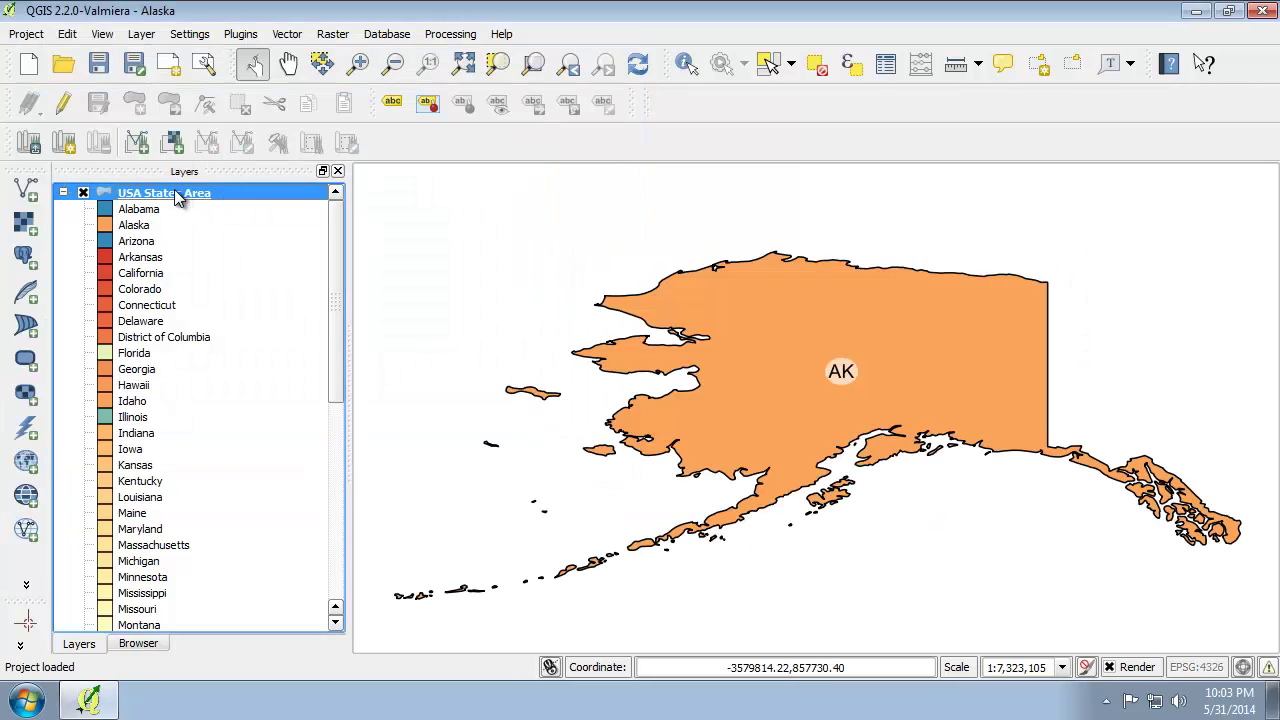
pyautogui.rightClick(175, 197)
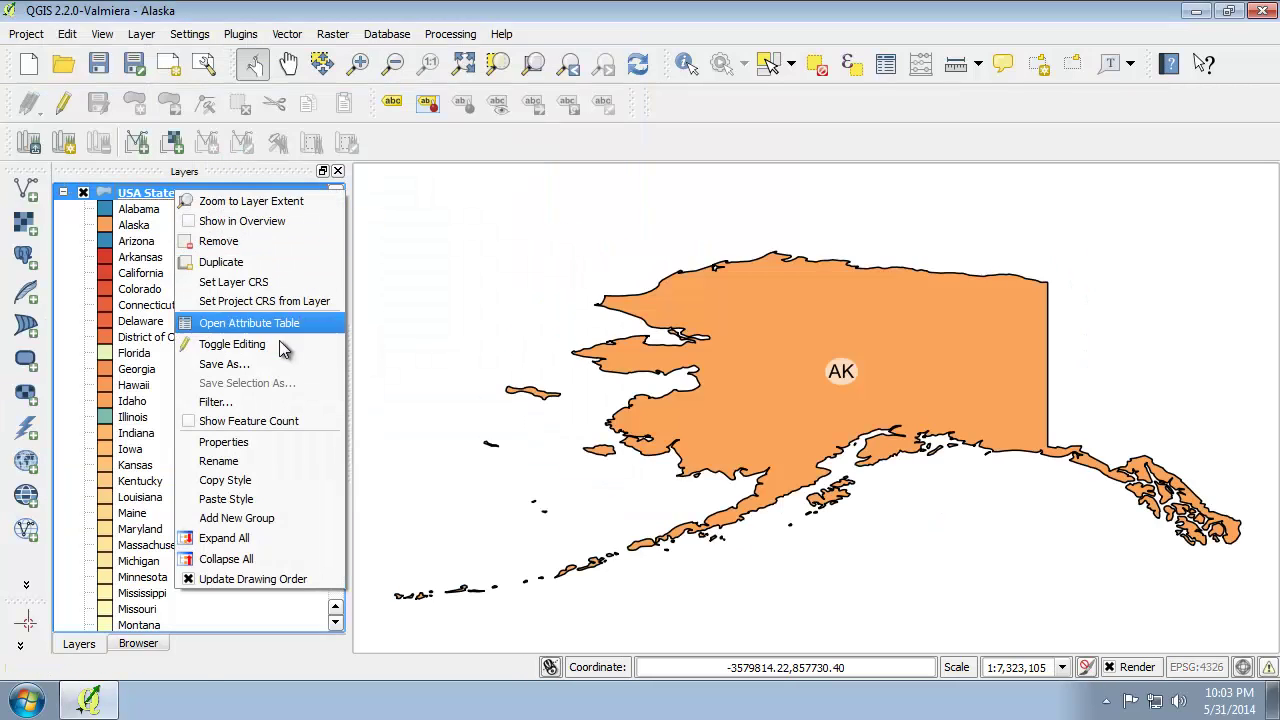
pyautogui.click(342, 364)
pyautogui.click(797, 243)
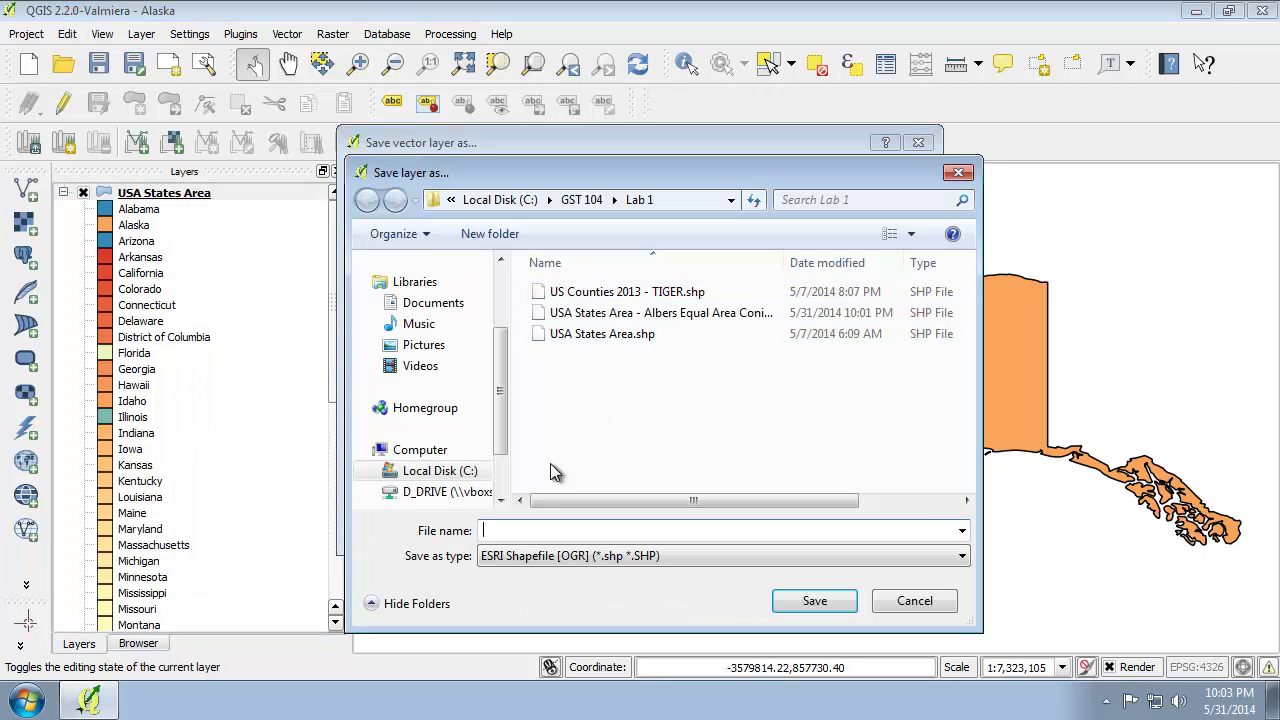
pyautogui.write('Alaska ')
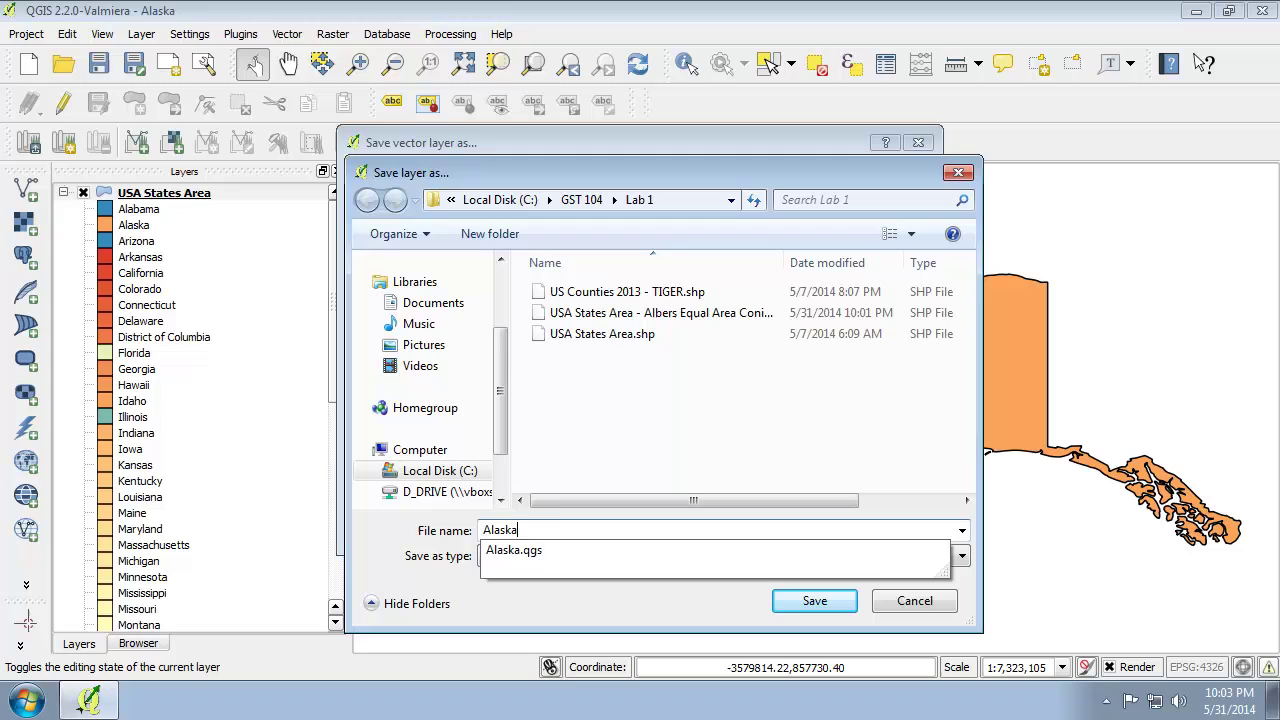
pyautogui.write('Alb')
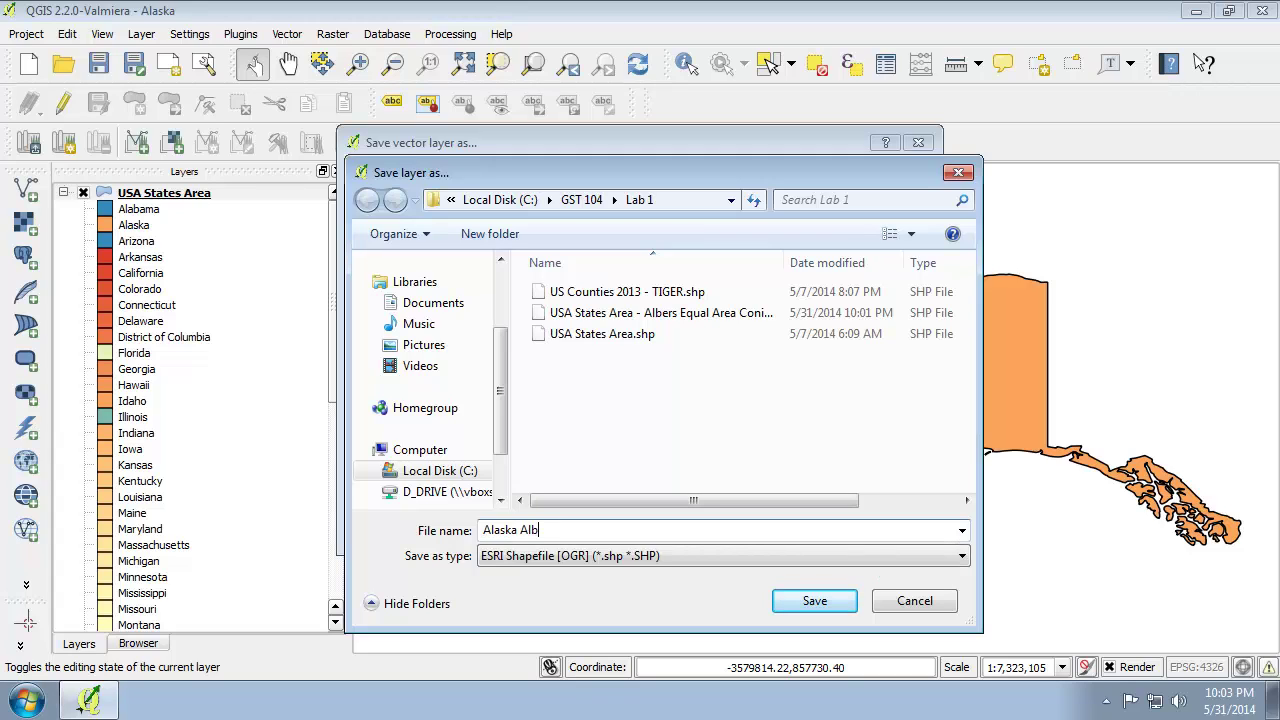
pyautogui.write('ers Equal Area Conic')
pyautogui.press('Return')
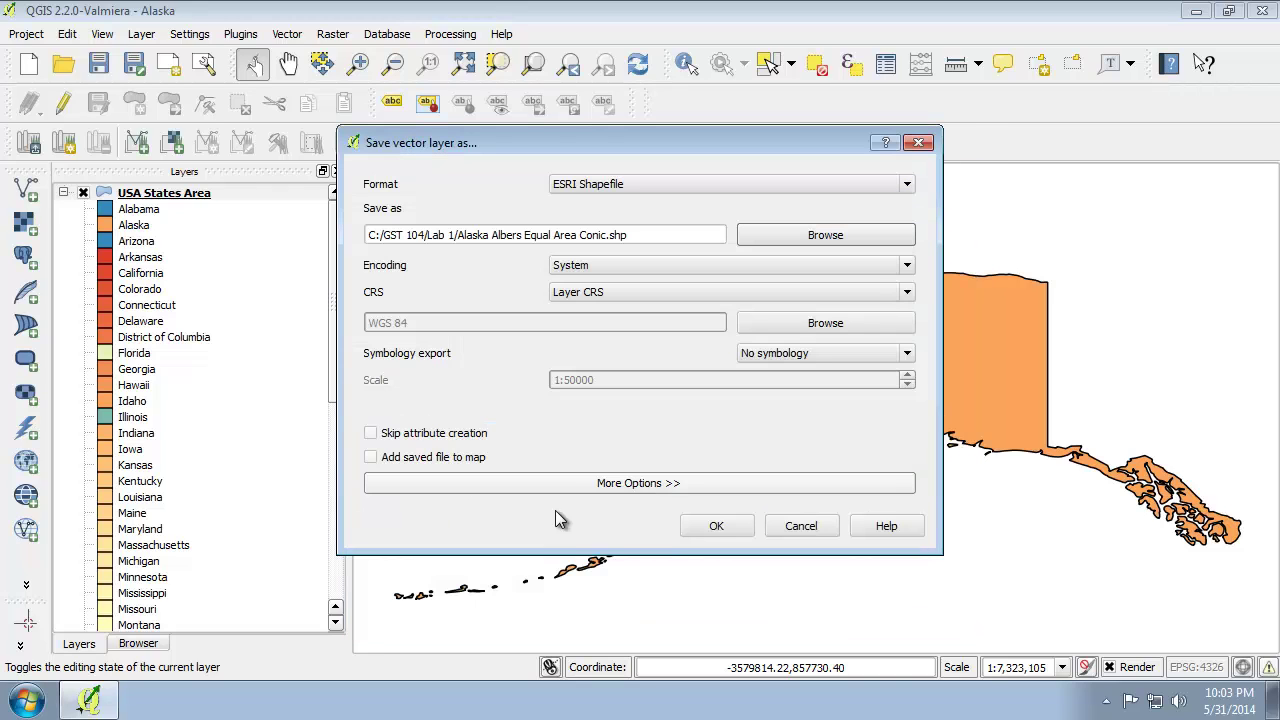
# - Export the Alaska shapefile in Alaska_Albers_Equal_Area_Conic (102006), adding it to the map
pyautogui.click(806, 323)
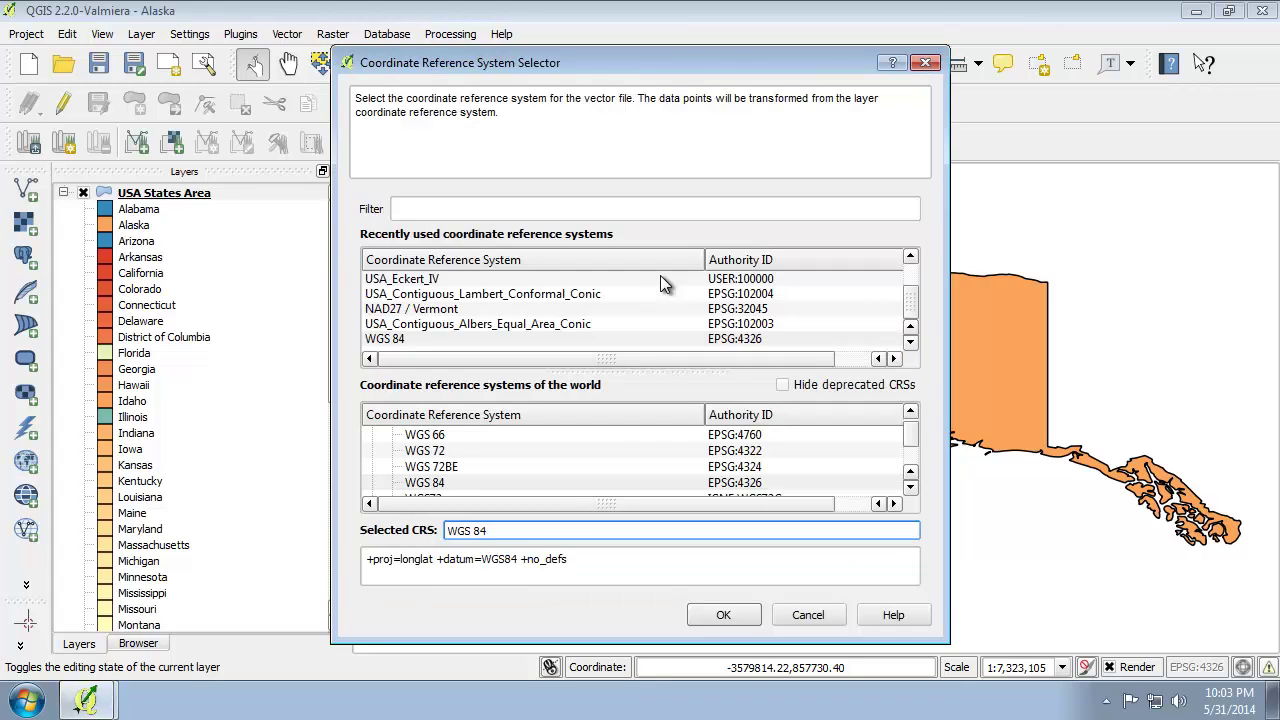
pyautogui.click(550, 202)
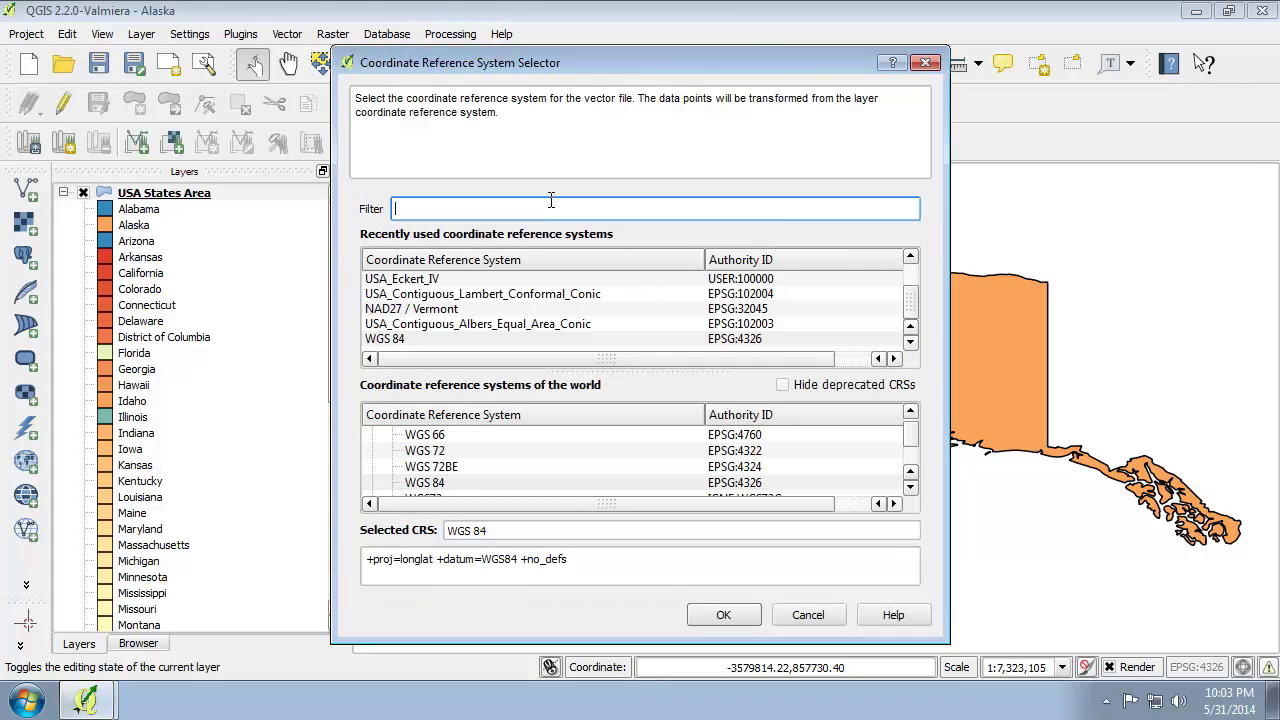
pyautogui.write('1')
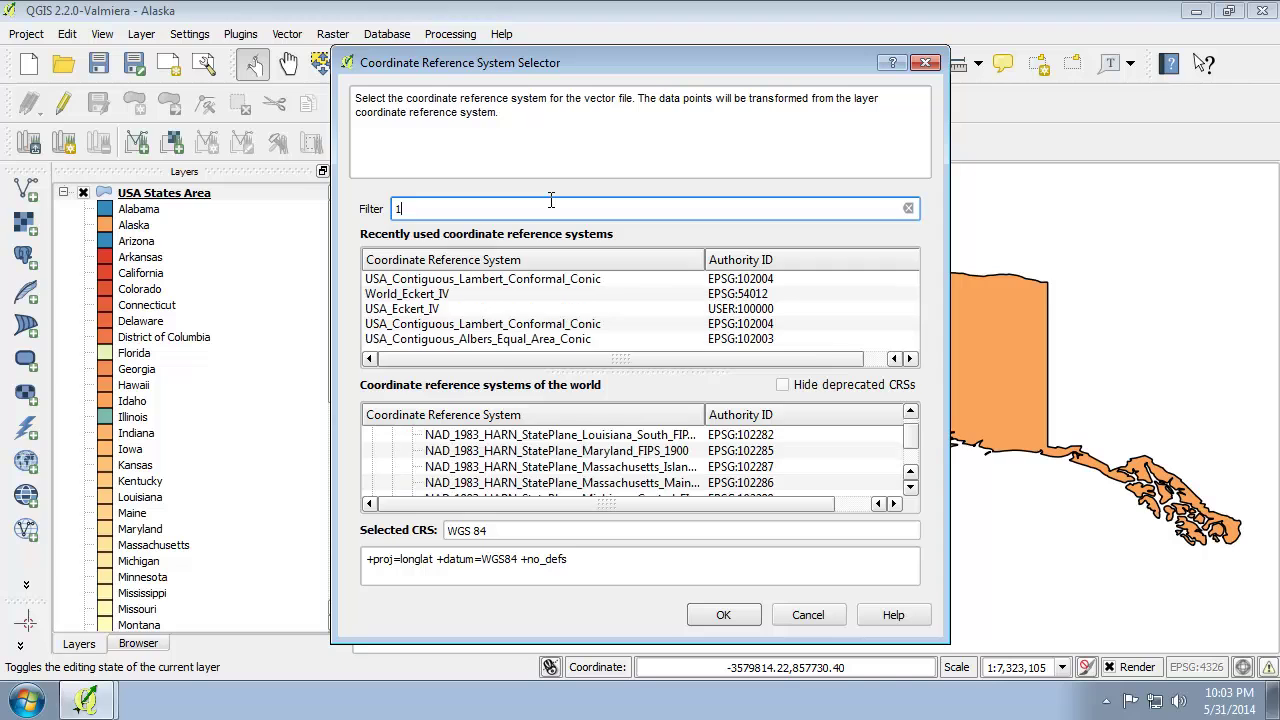
pyautogui.write('02006')
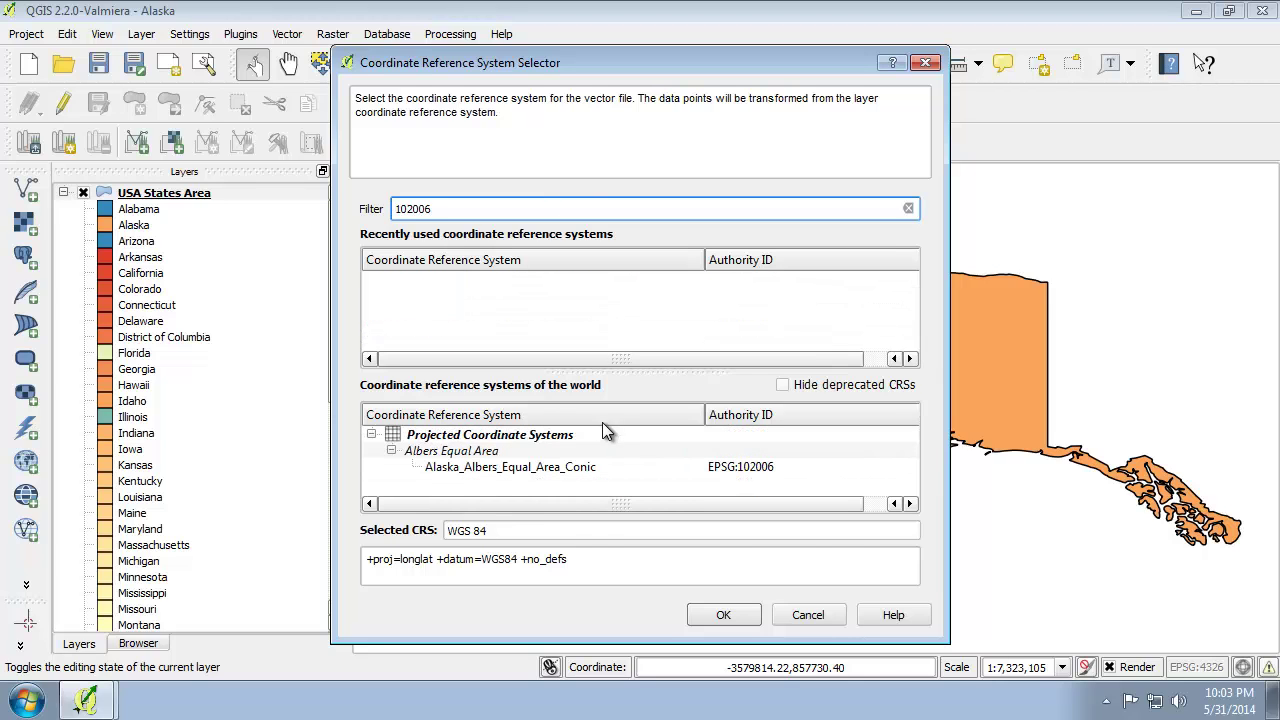
pyautogui.click(584, 471)
pyautogui.click(720, 612)
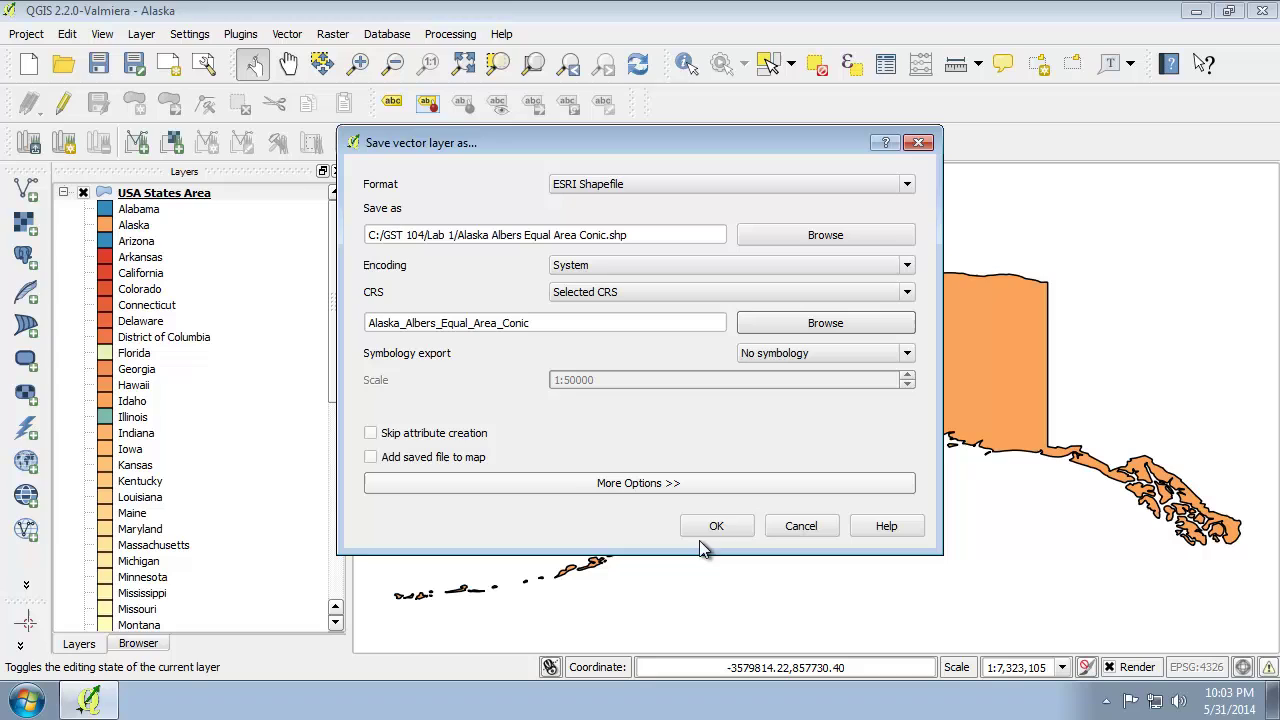
pyautogui.click(452, 461)
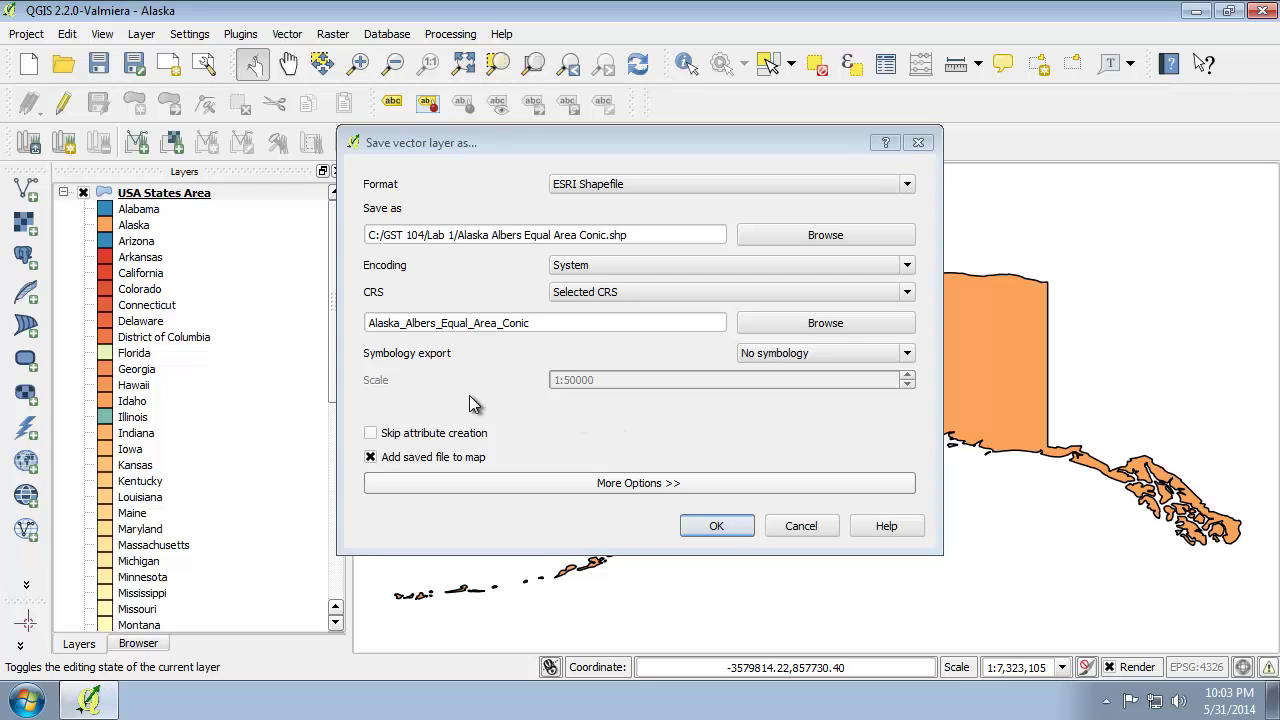
pyautogui.click(703, 526)
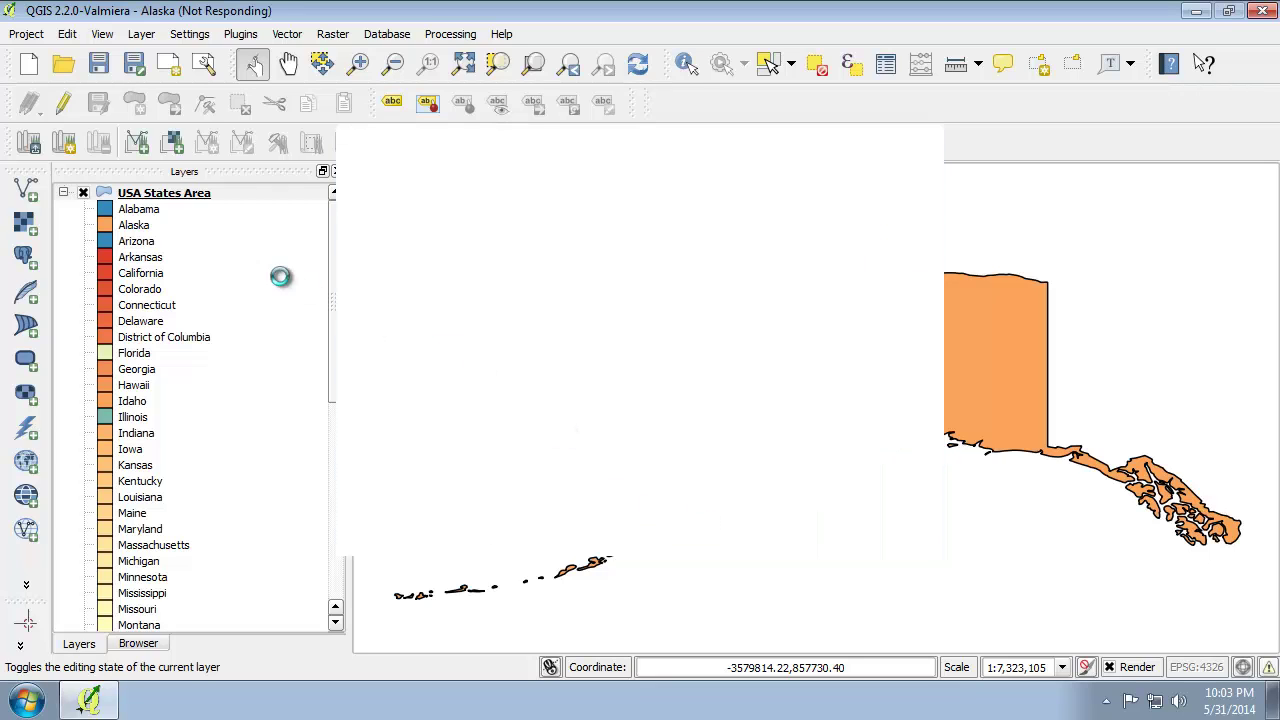
# - Copy the USA States Area style onto the Alaska layer, remove the original, and save
pyautogui.rightClick(178, 226)
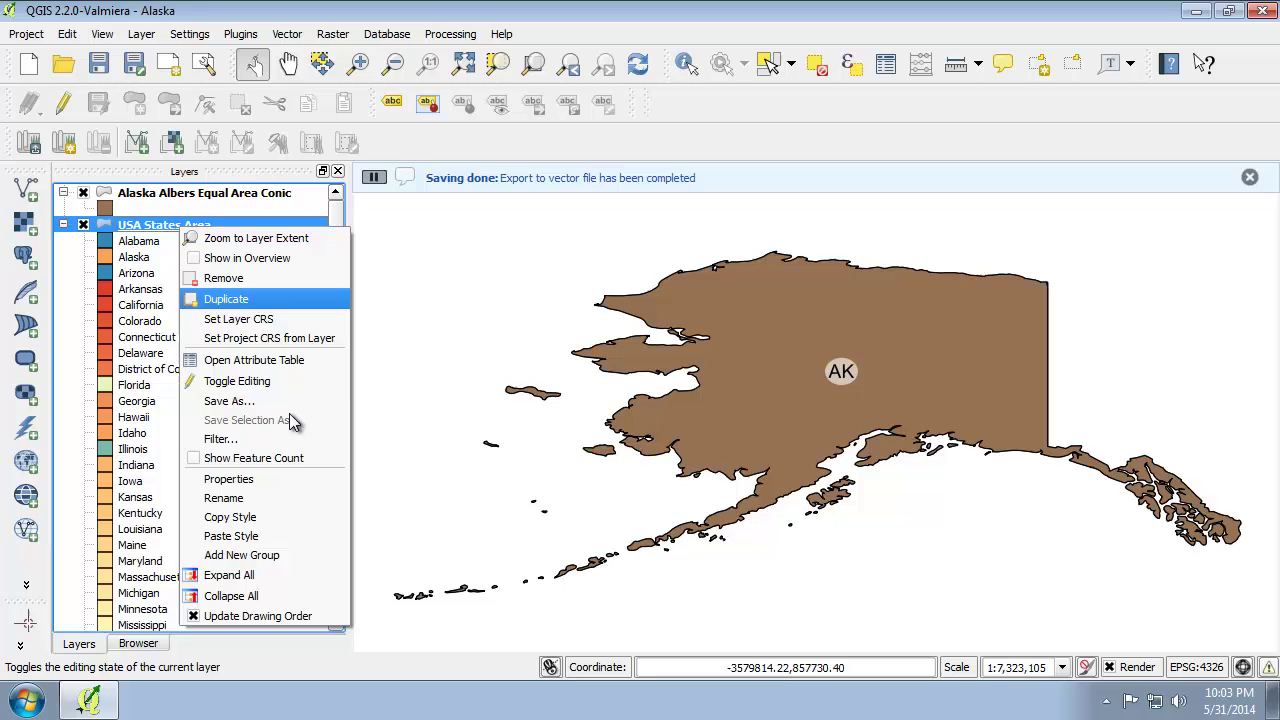
pyautogui.click(281, 518)
pyautogui.rightClick(155, 200)
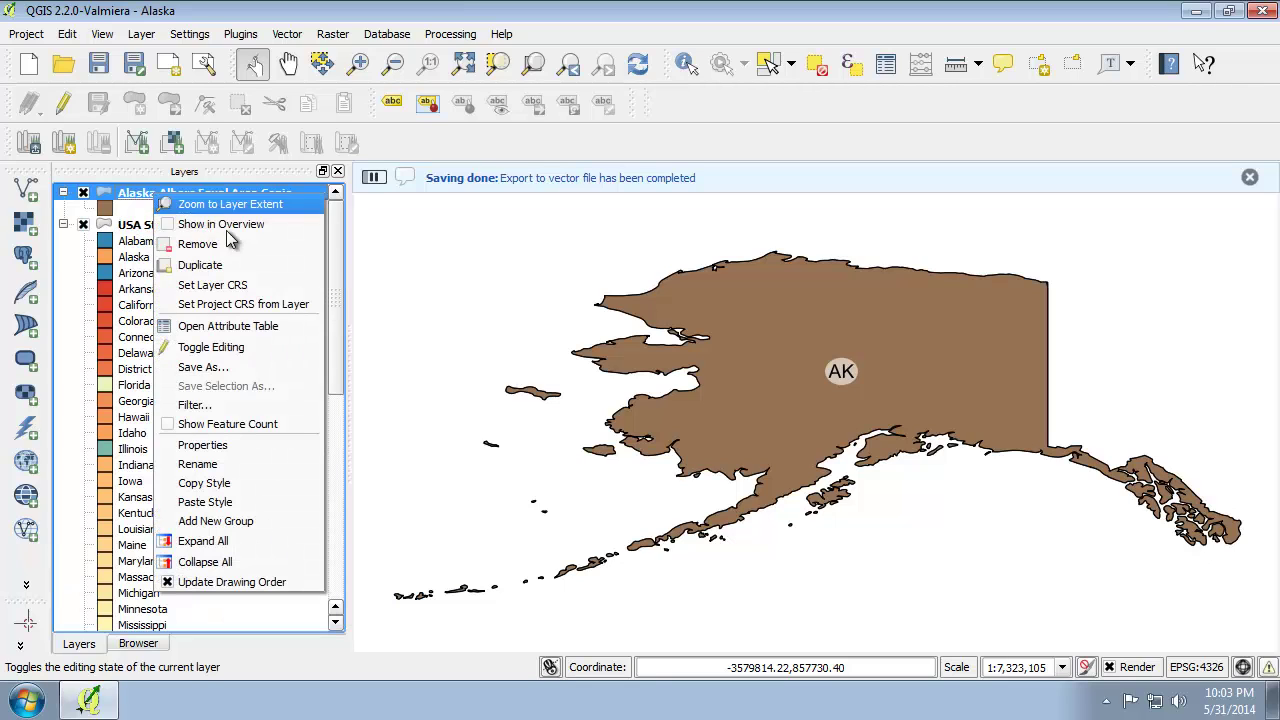
pyautogui.click(225, 500)
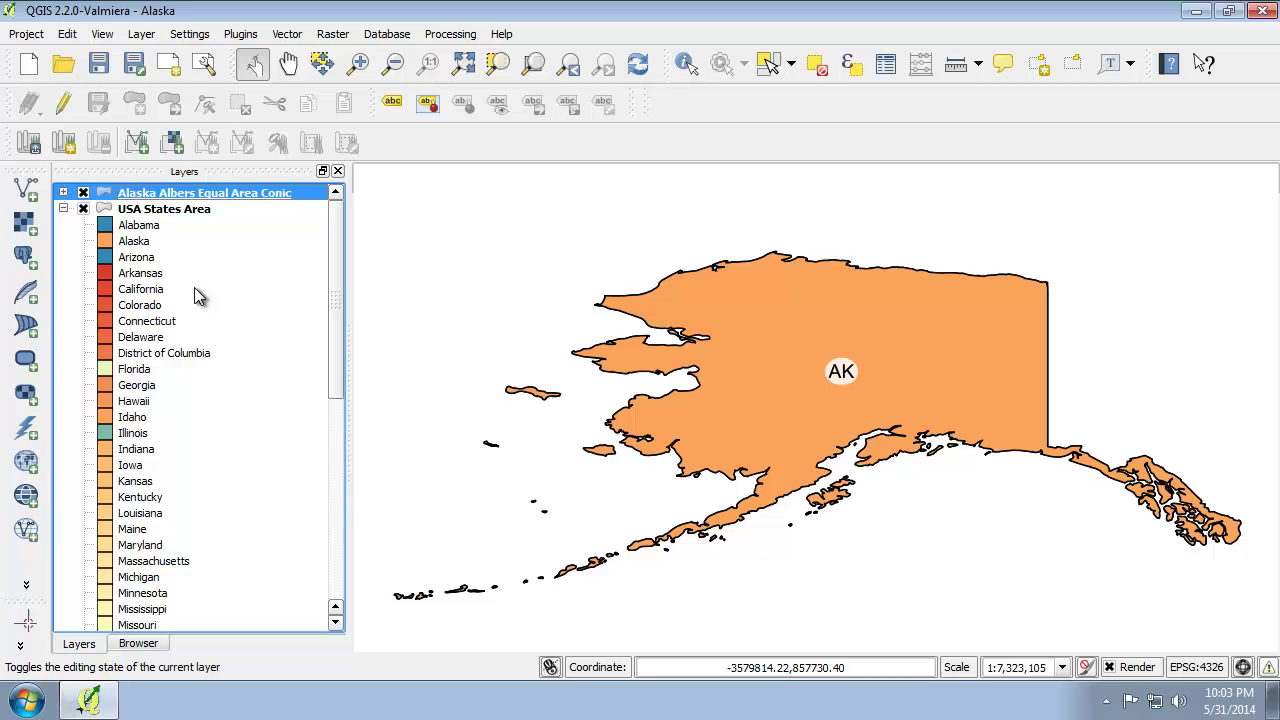
pyautogui.rightClick(192, 210)
pyautogui.click(233, 262)
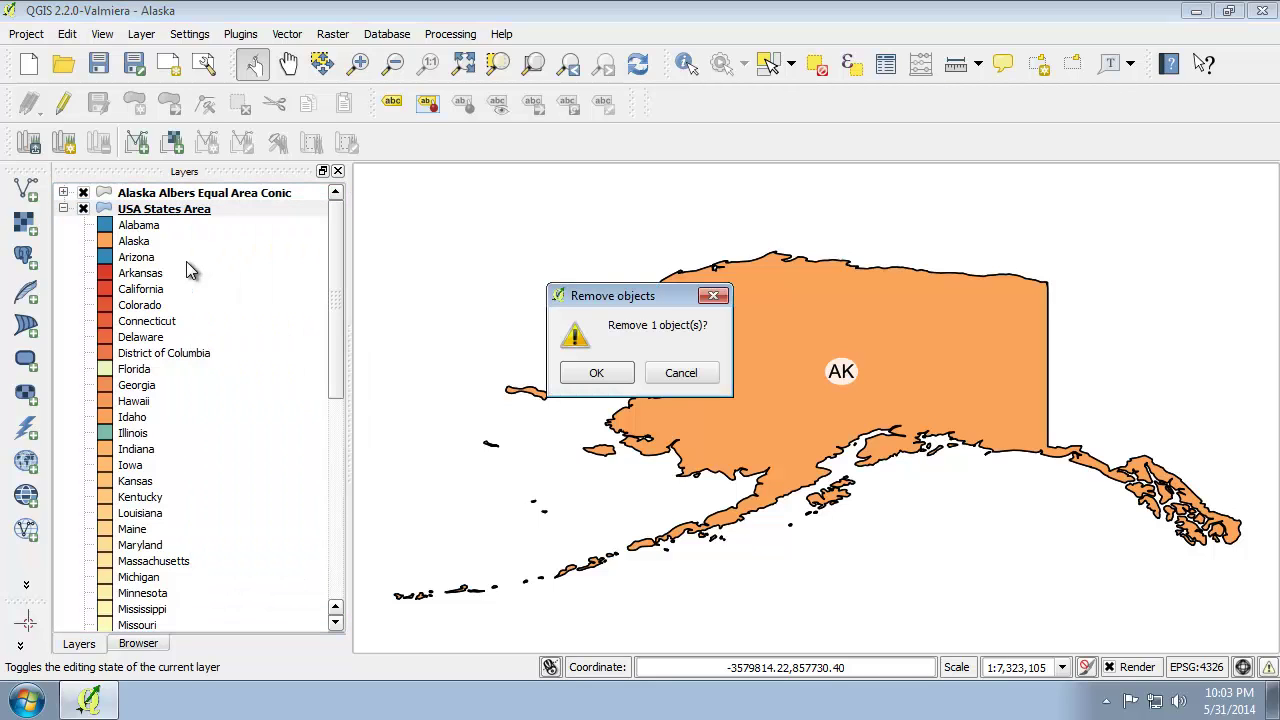
pyautogui.click(594, 372)
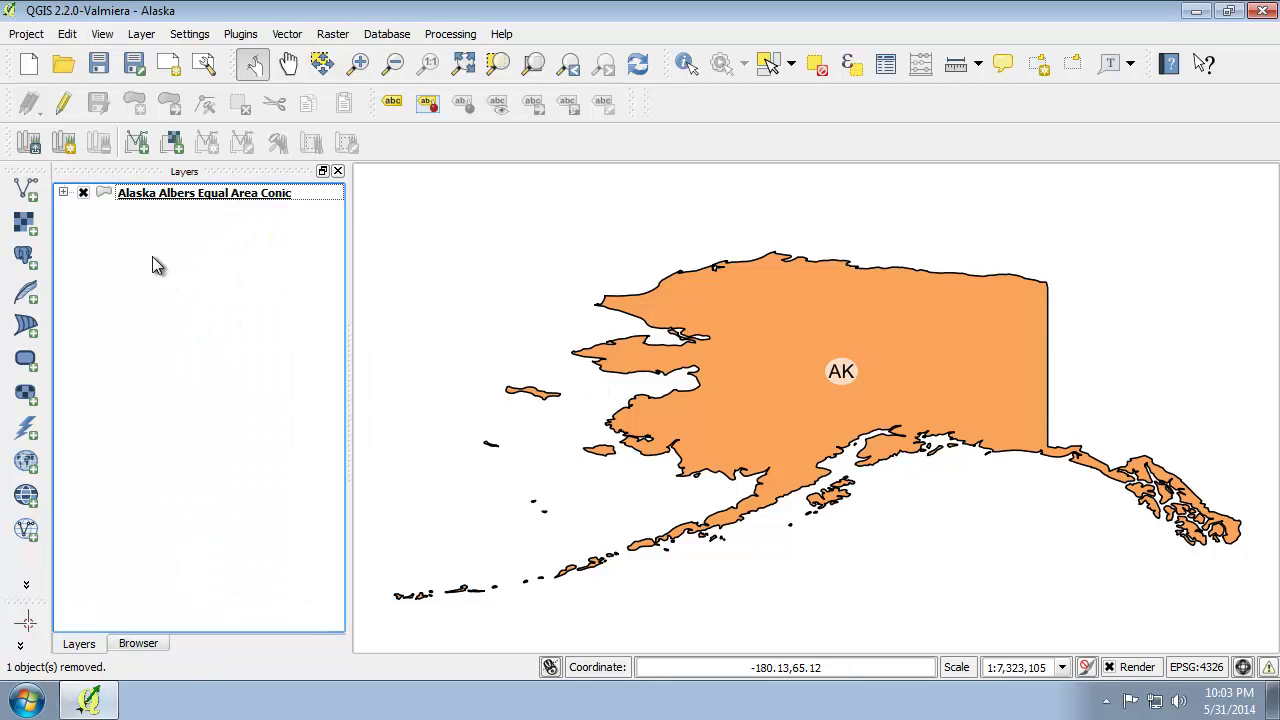
pyautogui.click(98, 63)
# - Open Hawaii.qgs and set the layer export filename to 'Hawaii Albers Equal Area Conic.shp'
pyautogui.click(63, 63)
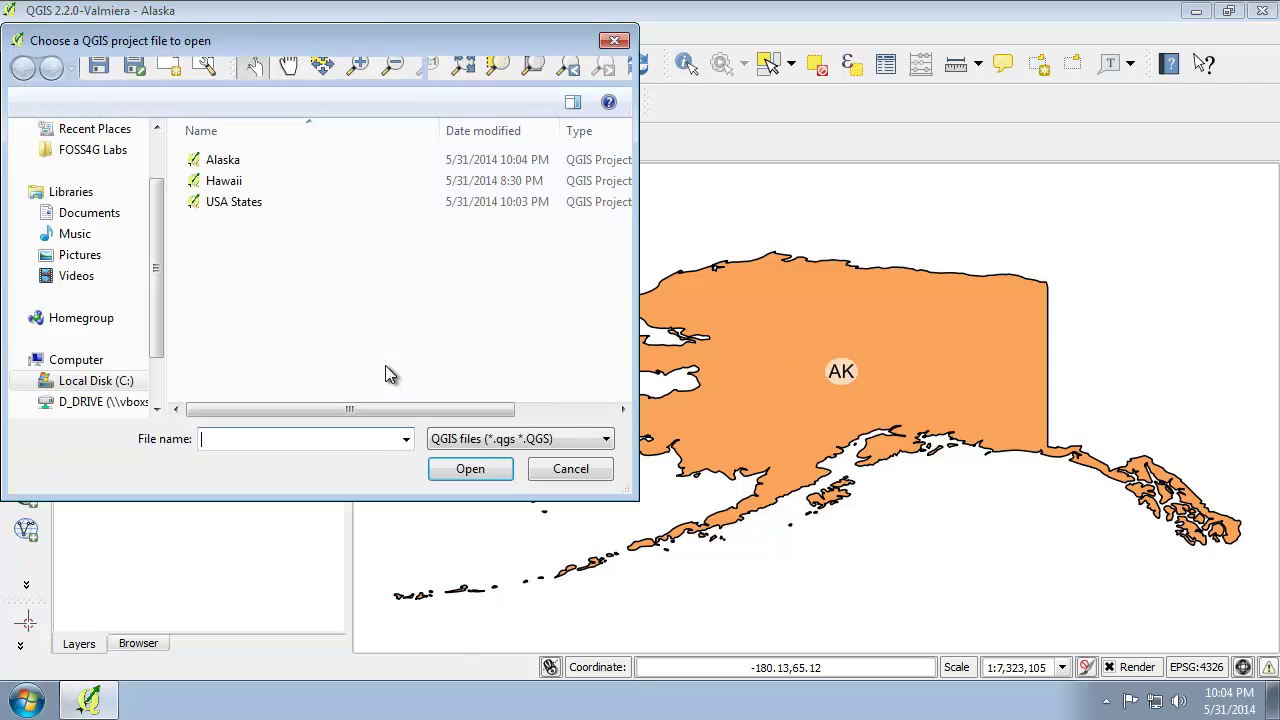
pyautogui.doubleClick(250, 181)
pyautogui.rightClick(169, 188)
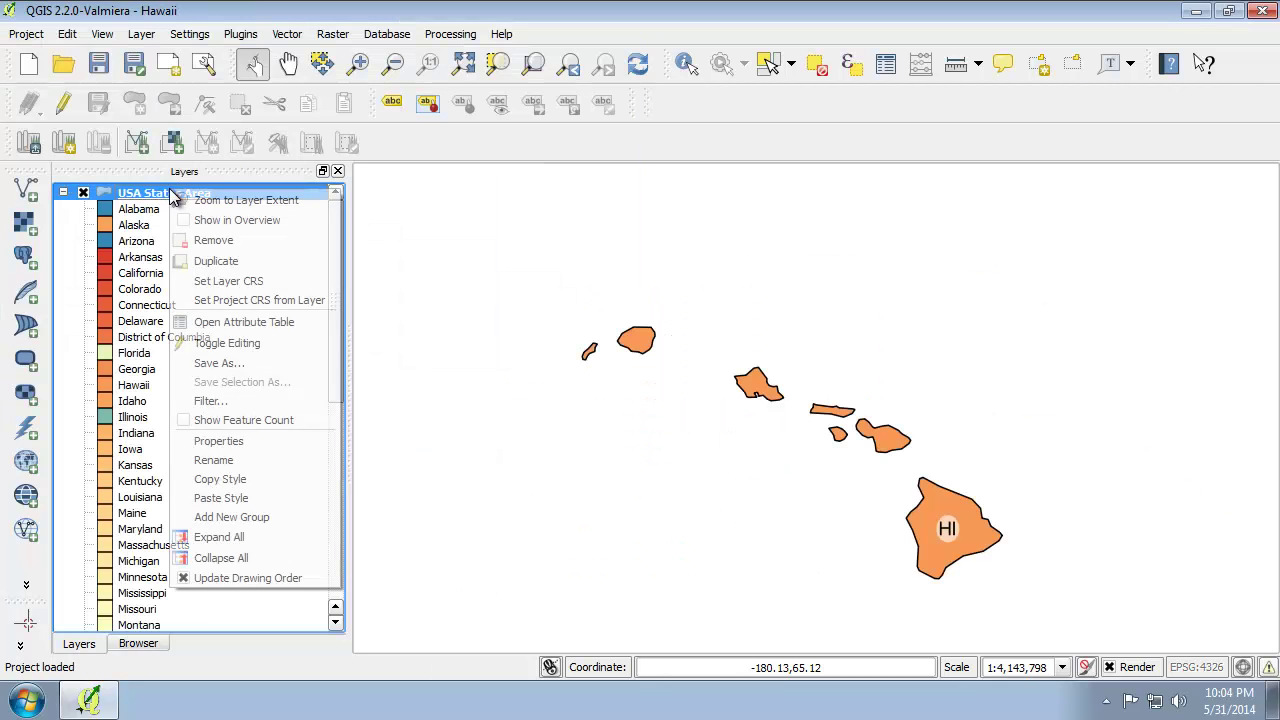
pyautogui.click(288, 363)
pyautogui.click(848, 235)
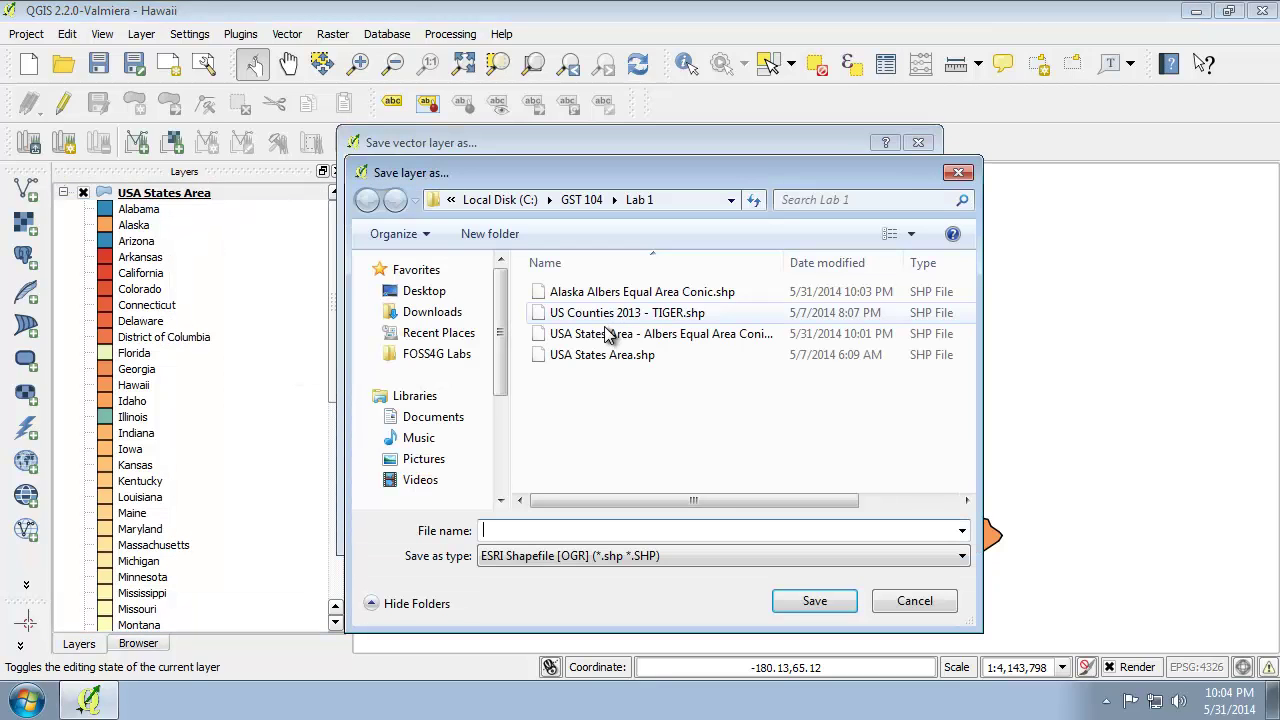
pyautogui.click(632, 290)
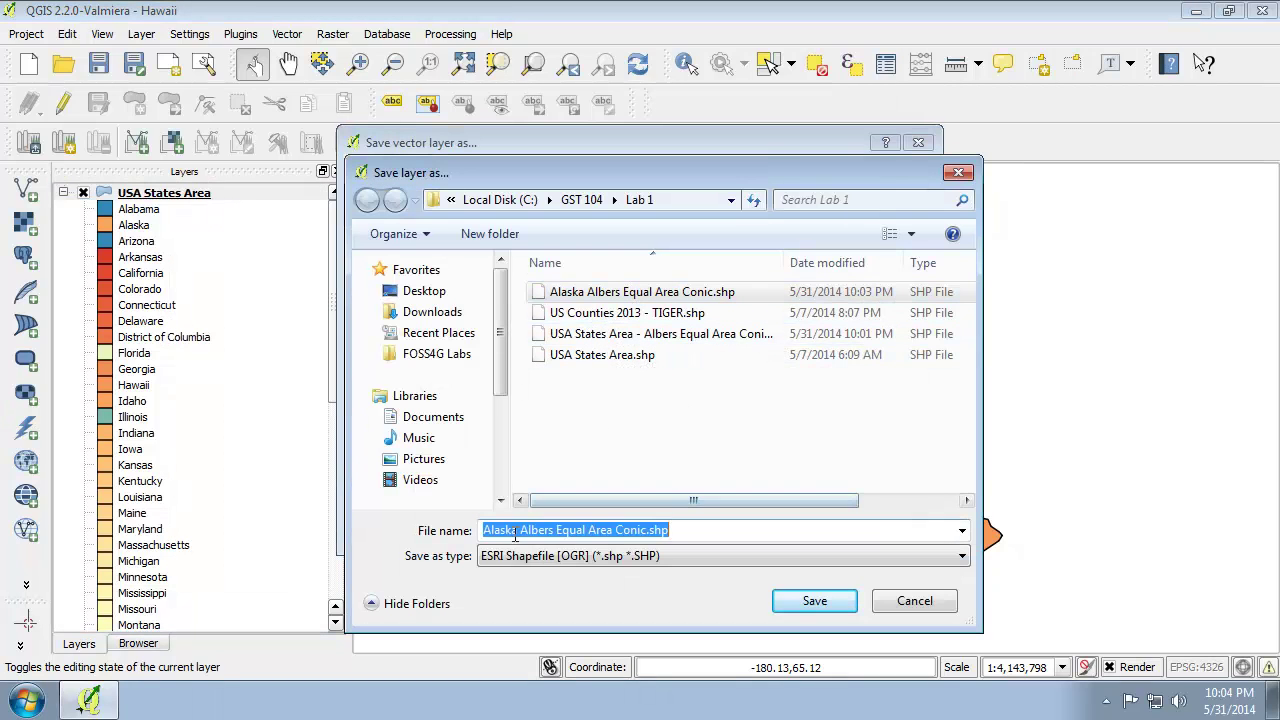
pyautogui.moveTo(518, 530); pyautogui.dragTo(393, 530)
pyautogui.write('Hawaii')
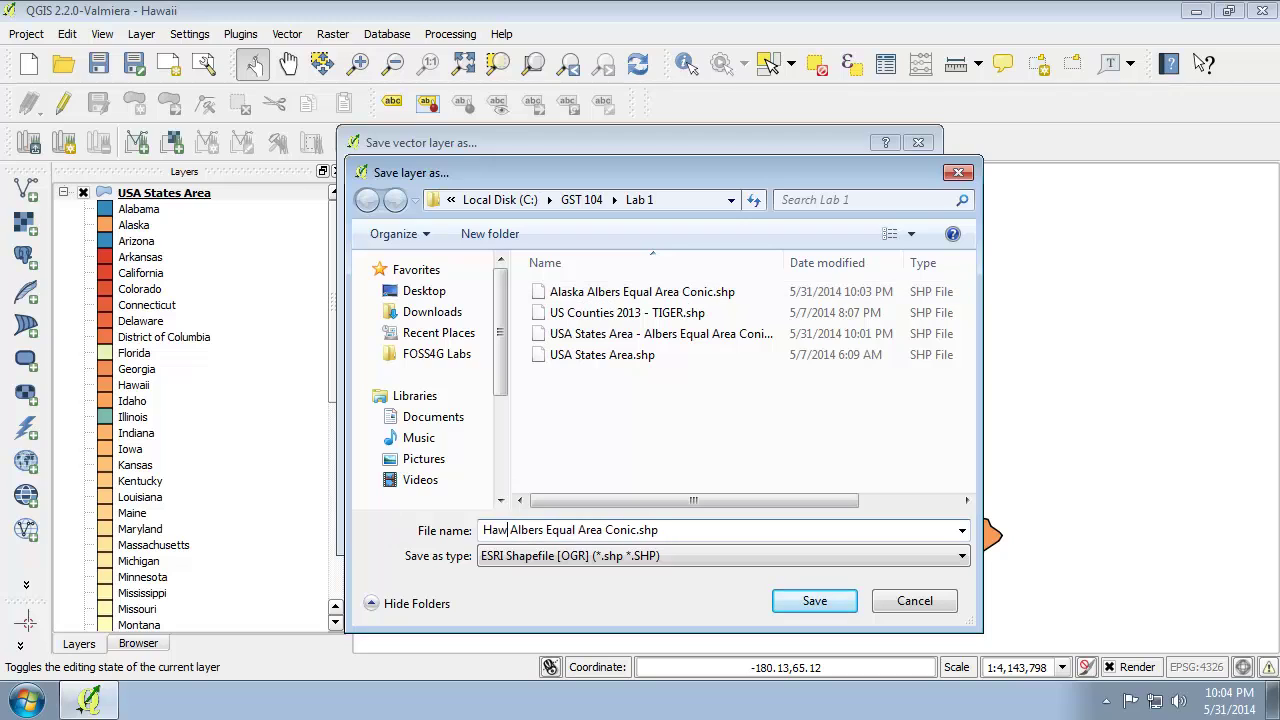
pyautogui.click(806, 601)
# - Choose Hawaii_Albers_Equal_Area_Conic (102007) as the export coordinate system
pyautogui.click(814, 324)
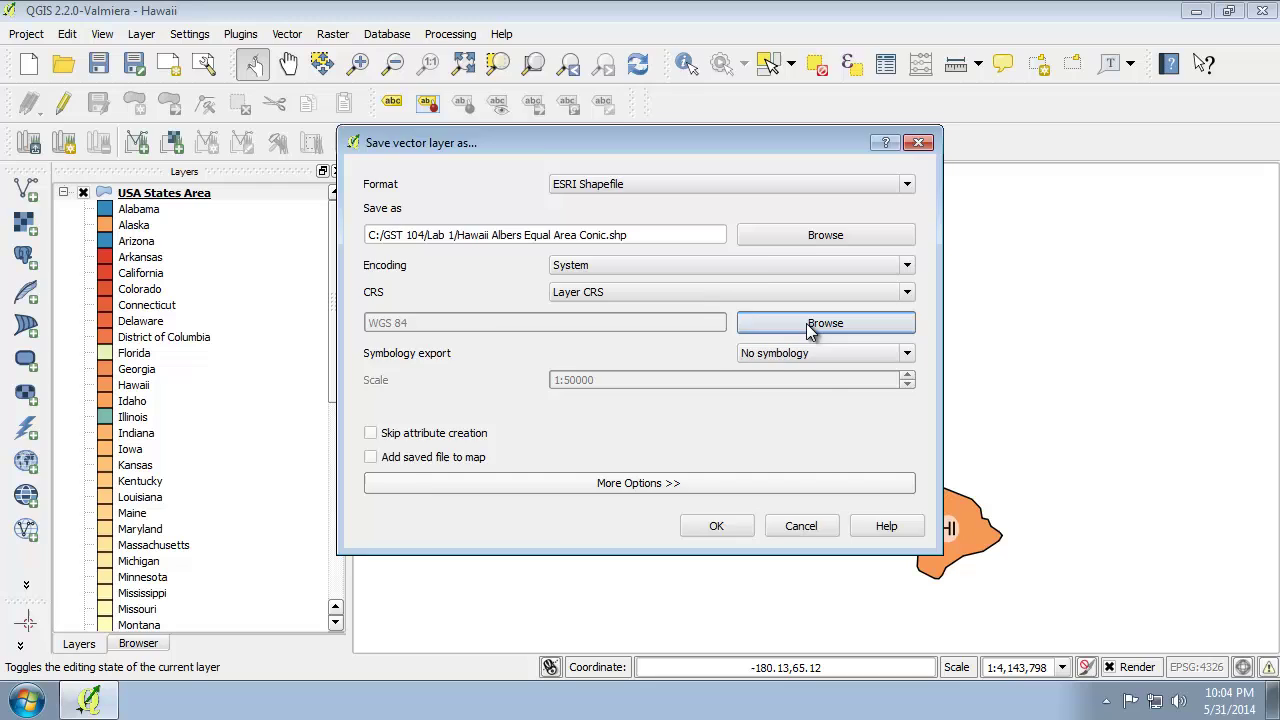
pyautogui.click(595, 210)
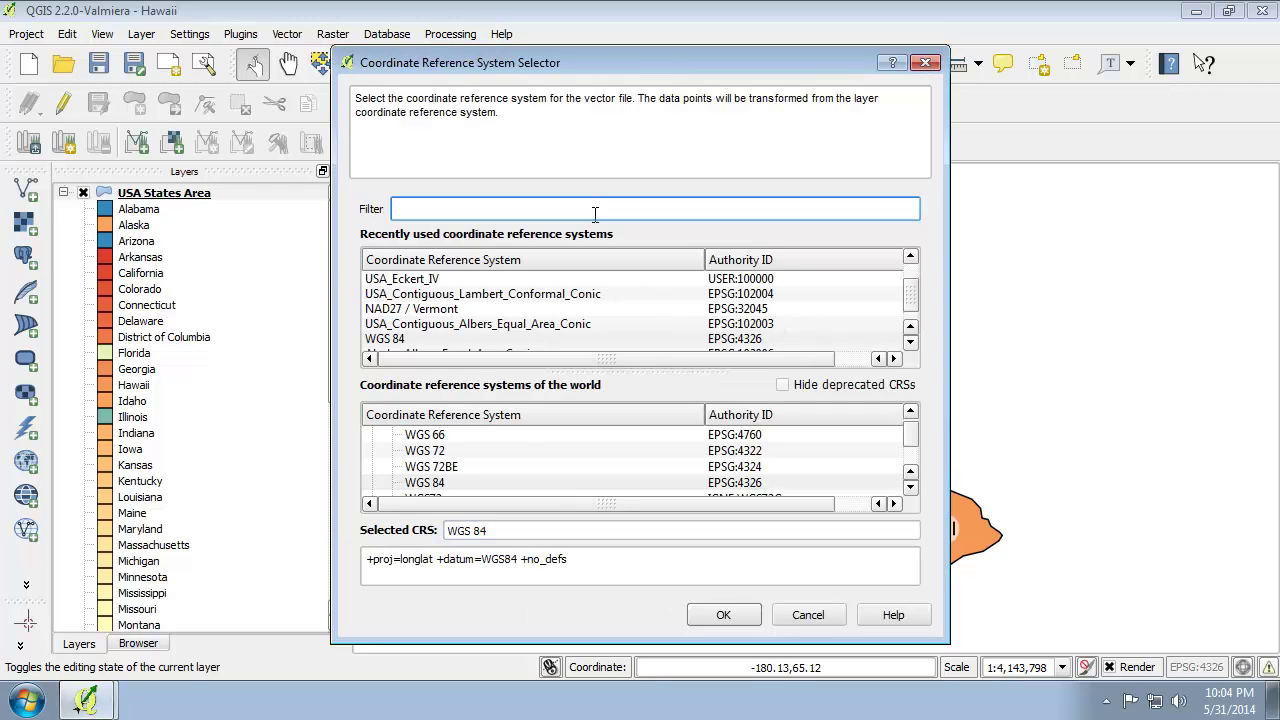
pyautogui.write('102007')
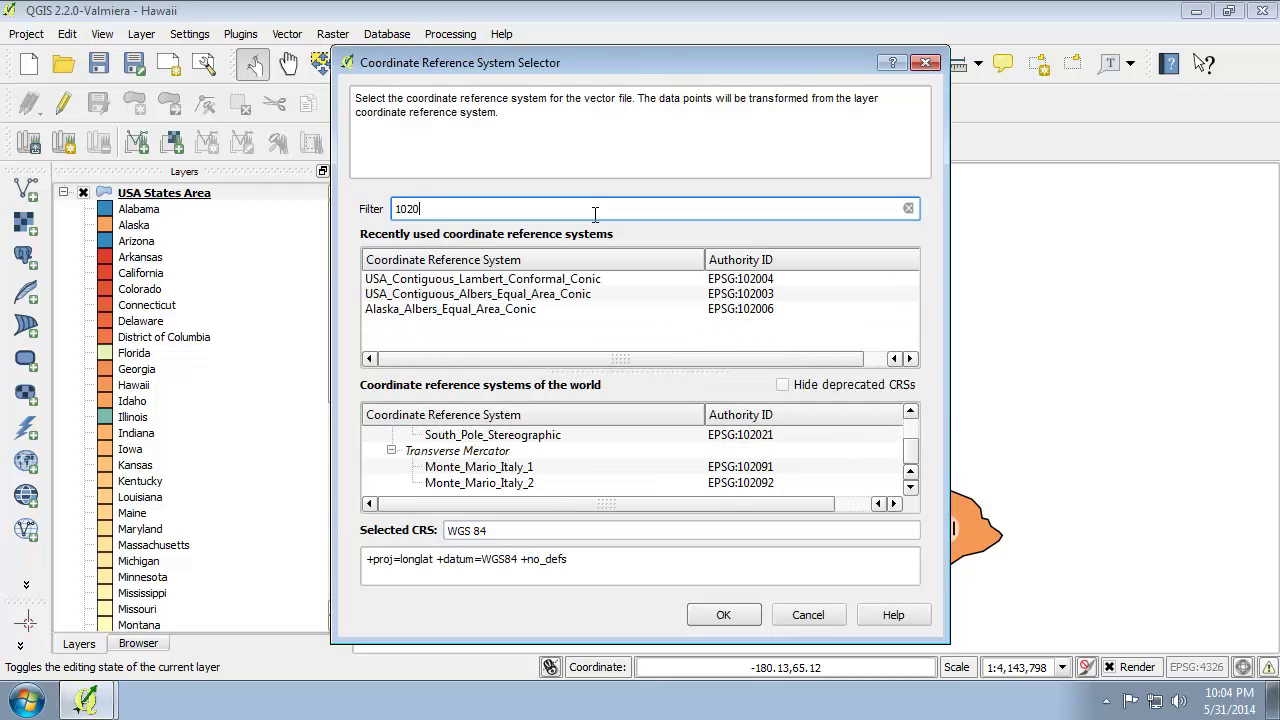
pyautogui.click(592, 467)
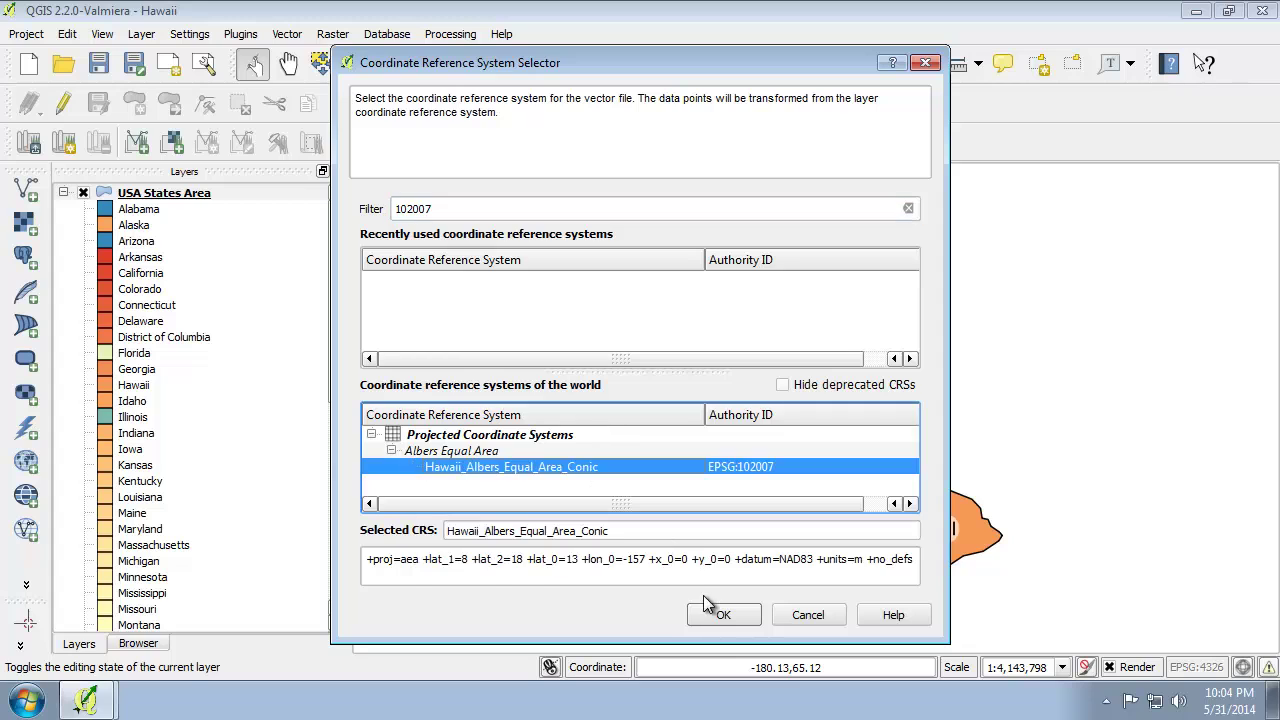
pyautogui.click(703, 612)
# - Export the Hawaii shapefile to the map and paste the USA States Area style onto it
pyautogui.click(477, 463)
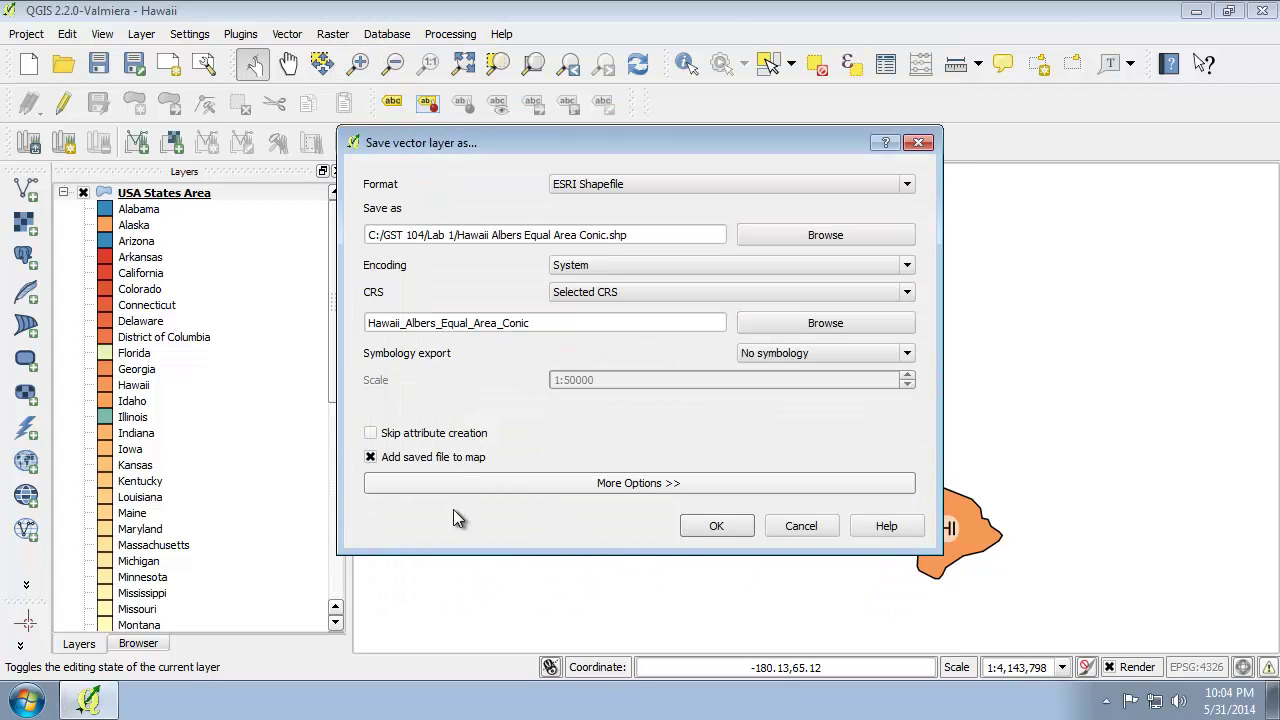
pyautogui.click(716, 525)
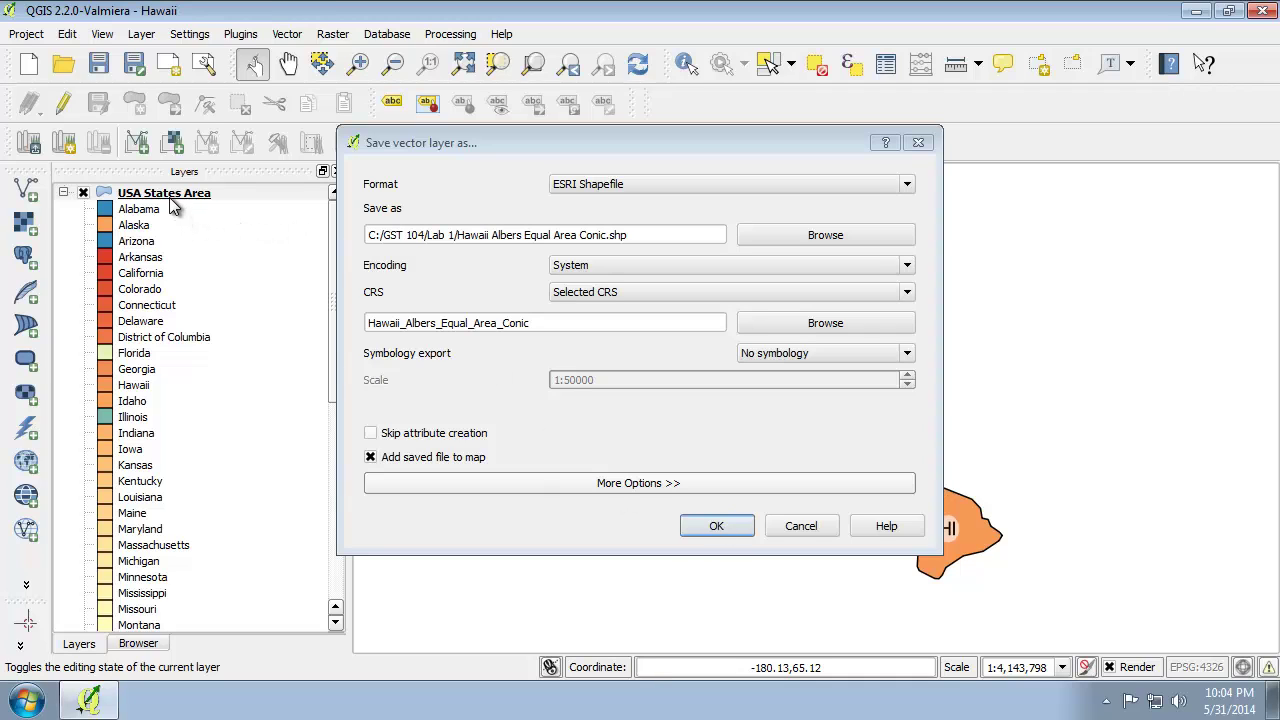
pyautogui.rightClick(168, 224)
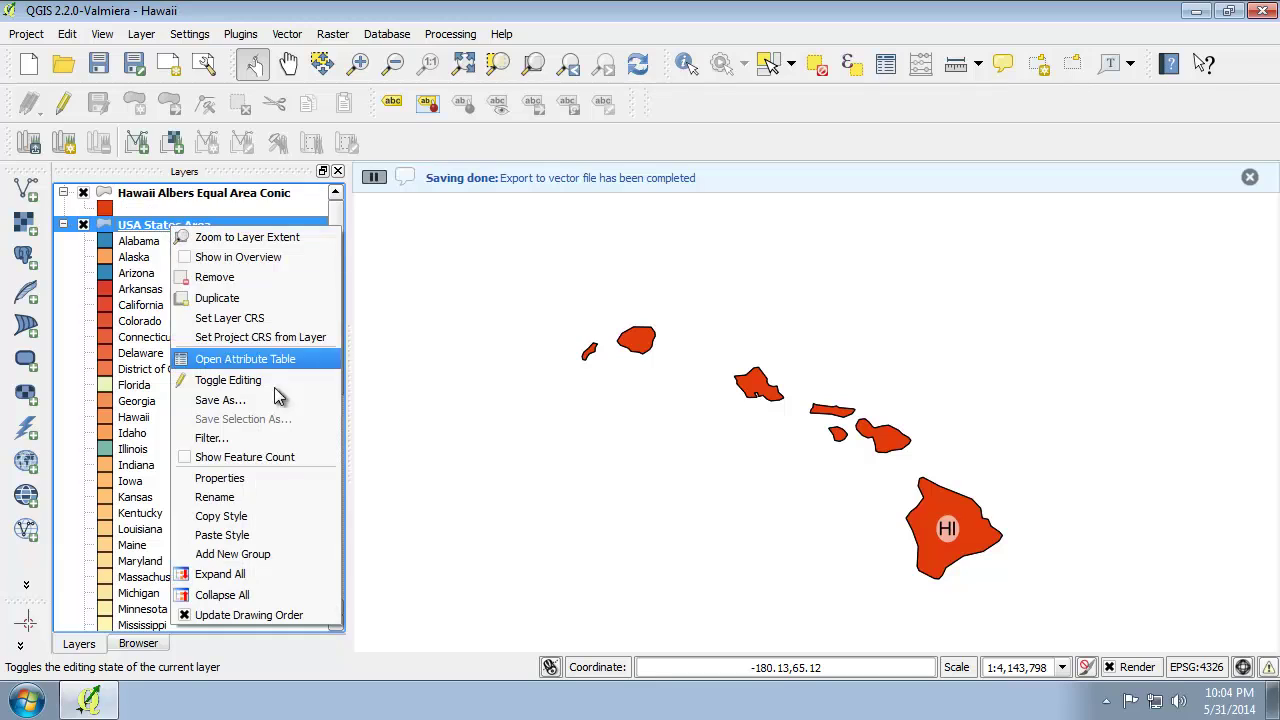
pyautogui.click(261, 516)
pyautogui.rightClick(204, 181)
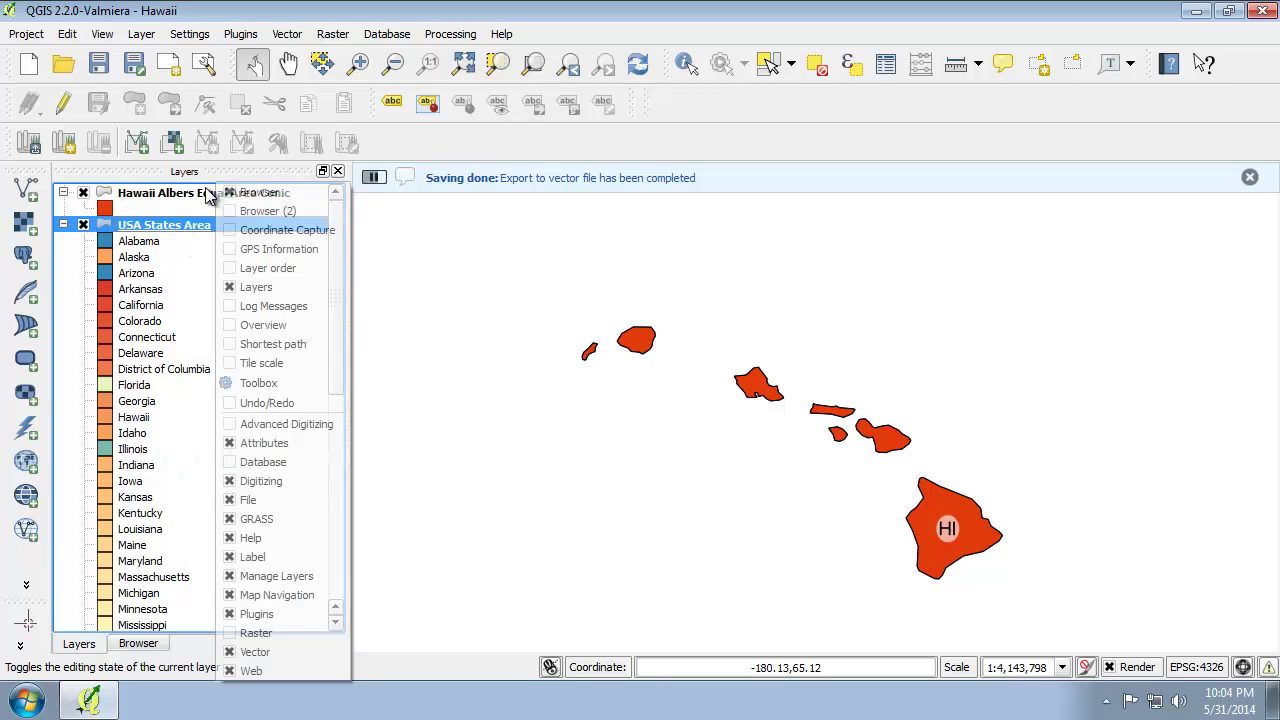
pyautogui.rightClick(199, 191)
pyautogui.click(270, 498)
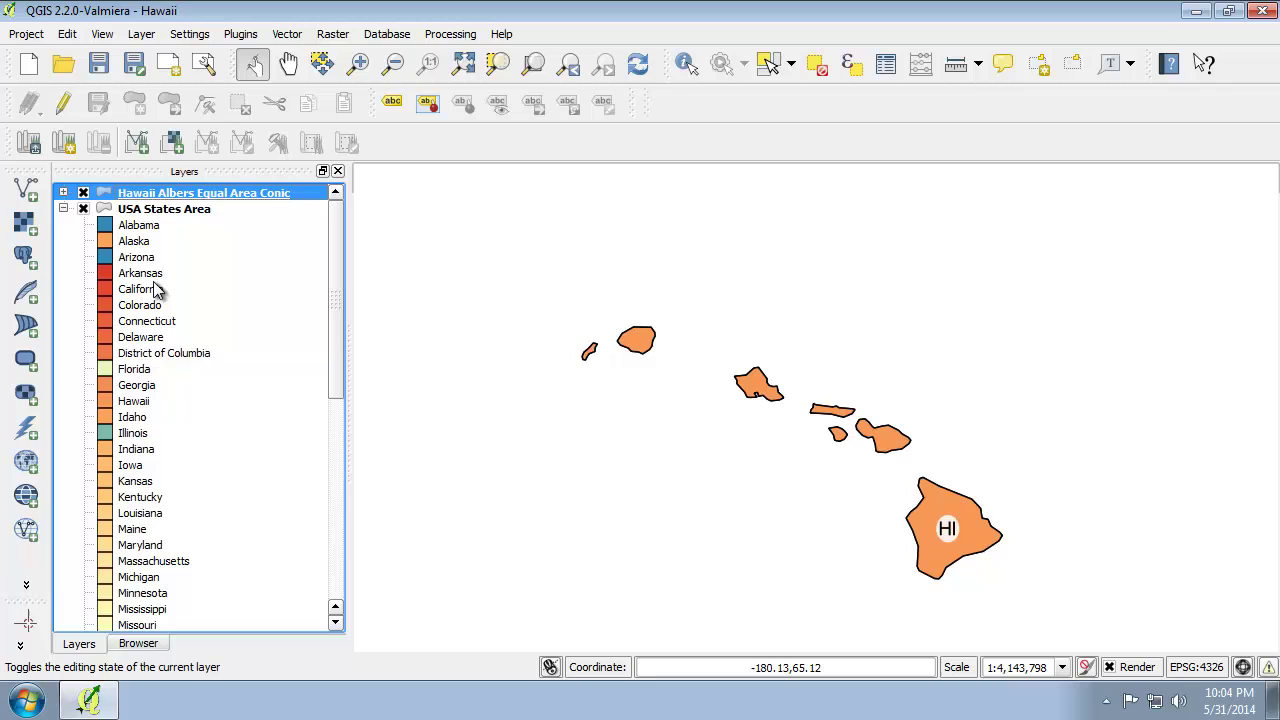
# - Remove the original USA States Area layer and save the Hawaii project
pyautogui.rightClick(168, 210)
pyautogui.click(211, 266)
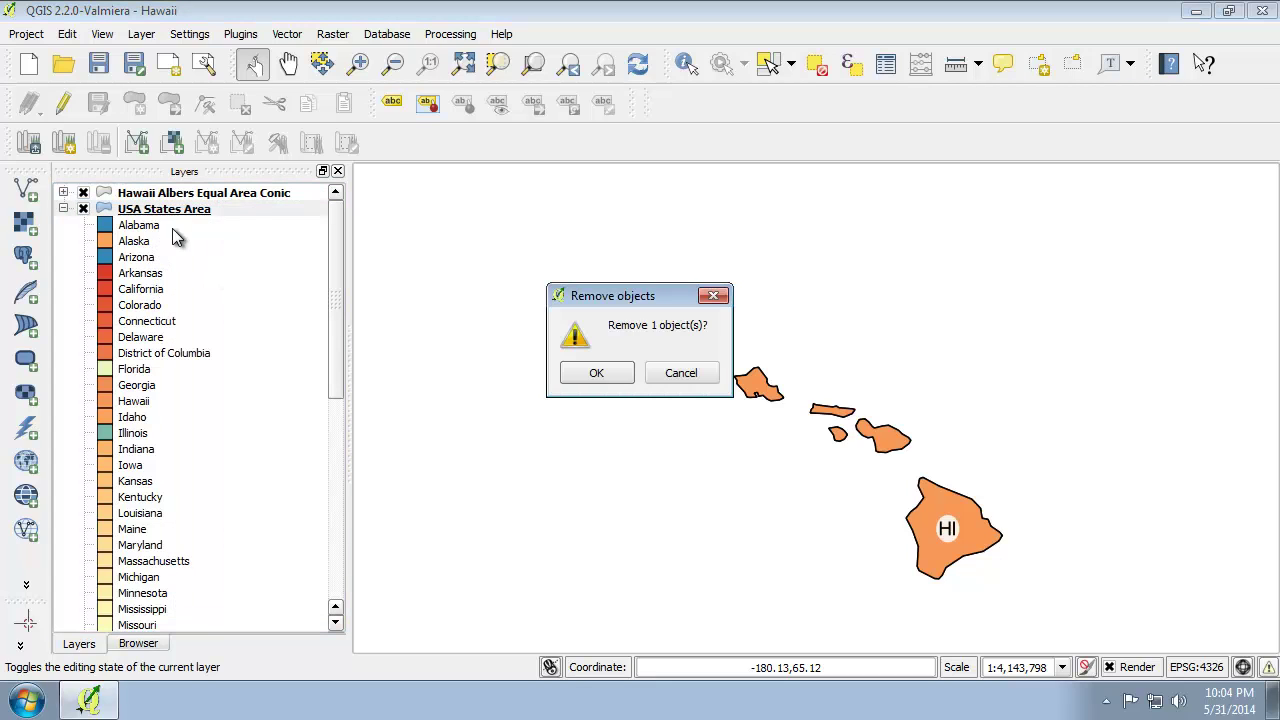
pyautogui.click(598, 371)
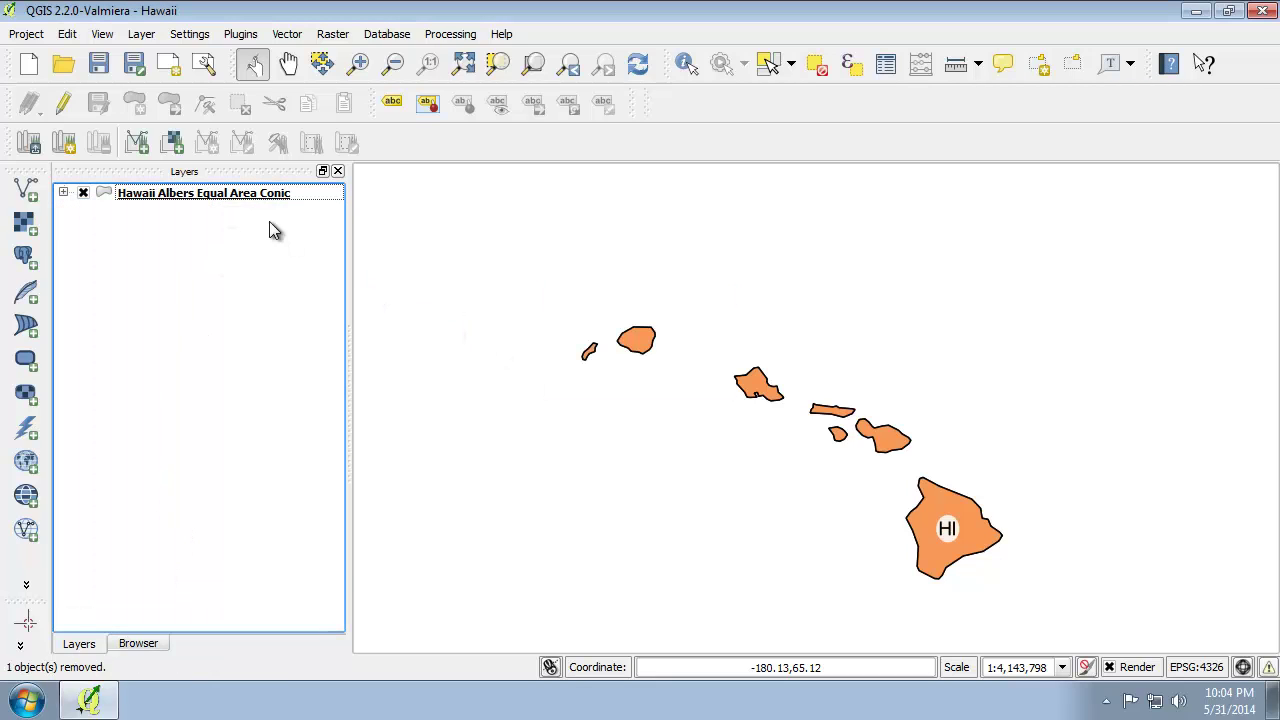
pyautogui.click(98, 66)
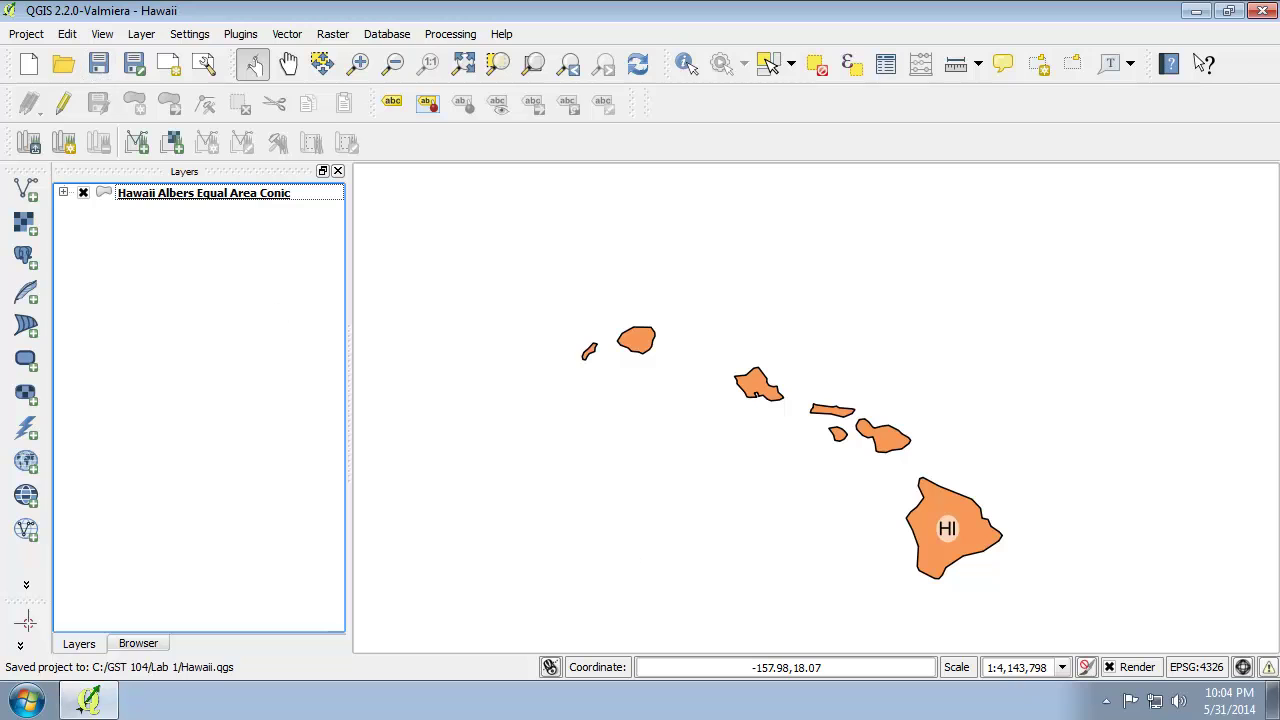